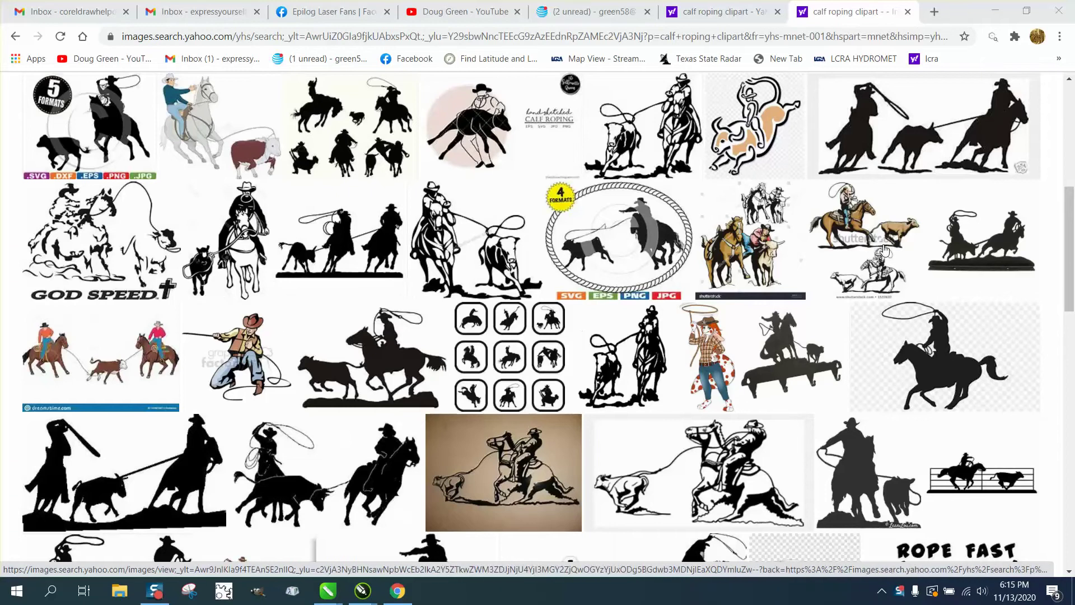
Step: Scroll back up through the Yahoo calf roping clipart results, then check CorelDRAW's open documents
scroll(1073, 258, "up", 1)
scroll(1073, 258, "up", 2)
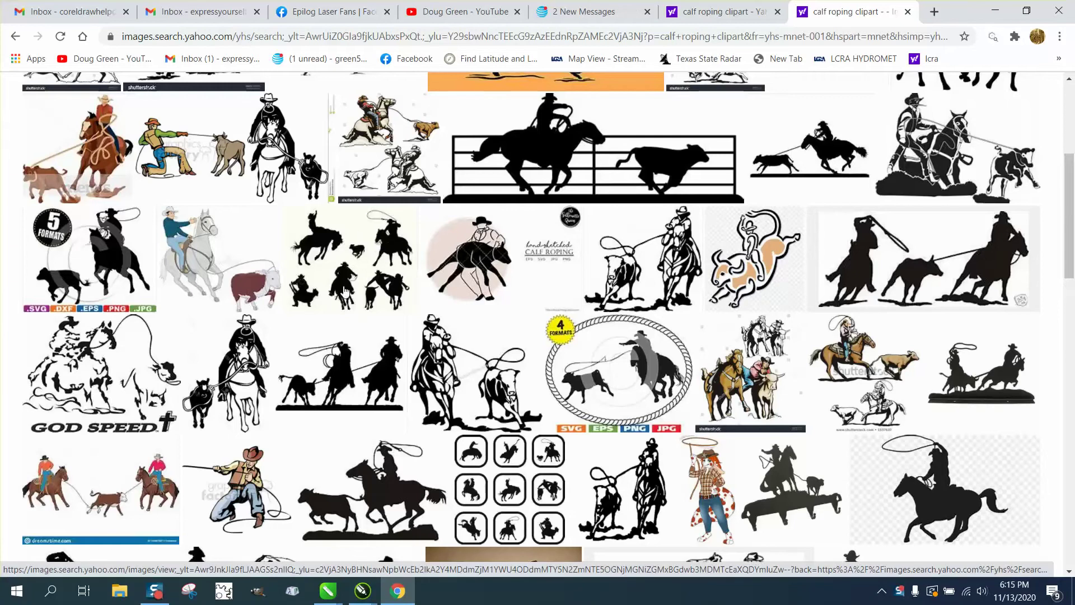
mouse_move(327, 591)
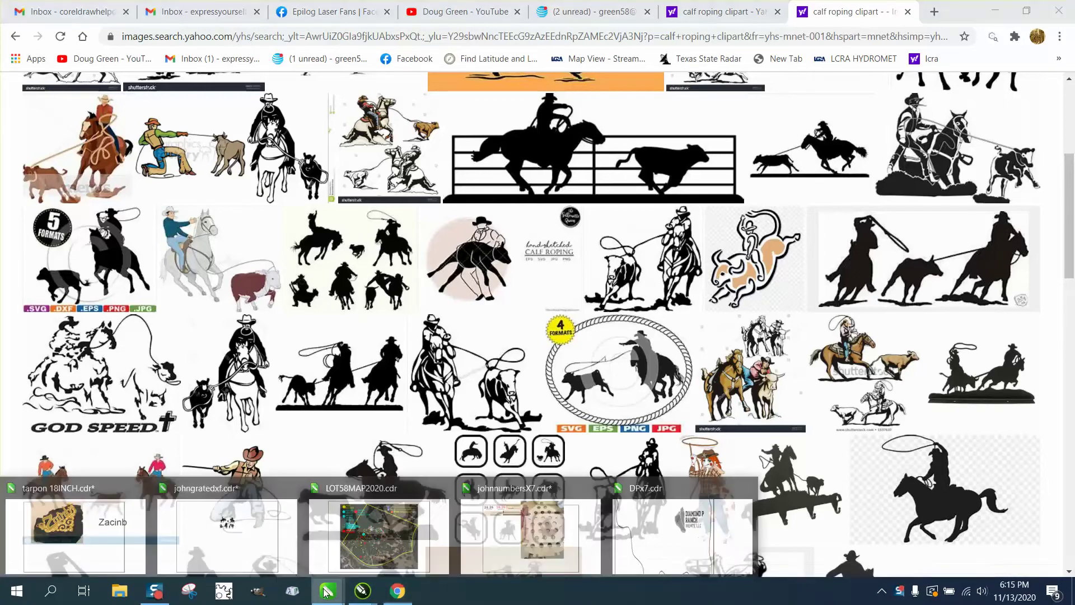
Step: In johngratedxf.cdr, duplicate the rodeo silhouettes image to the right and reposition the original
left_click(240, 527)
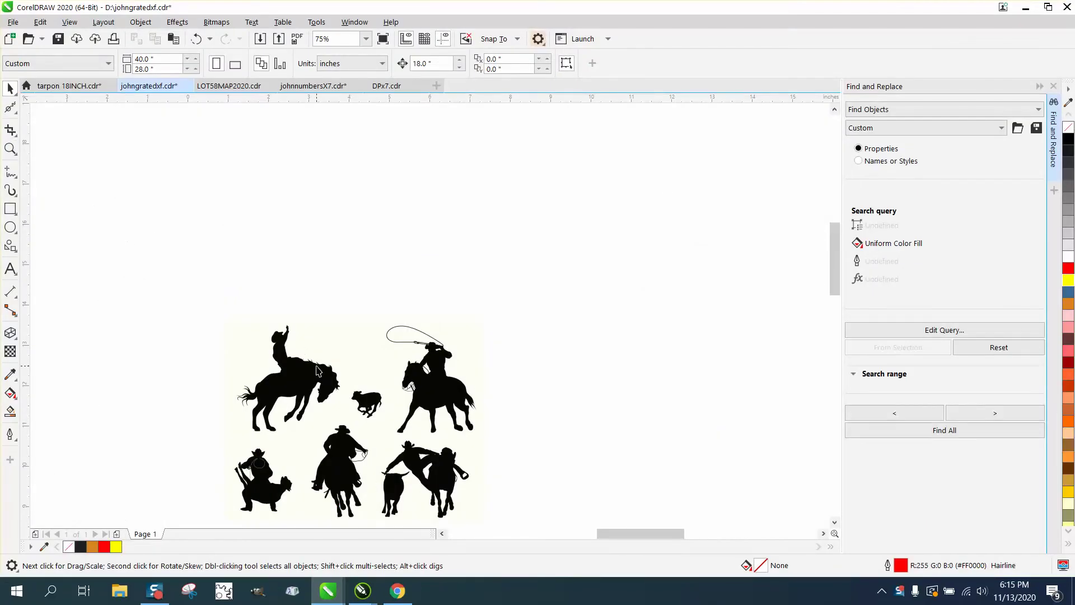
left_click_drag(365, 384, 369, 319)
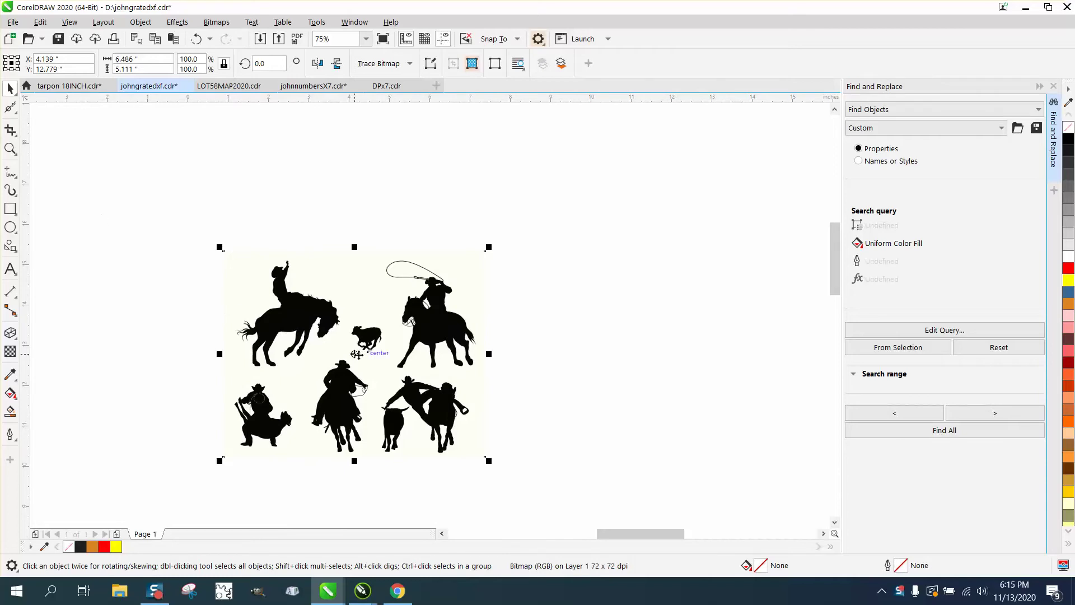
left_click_drag(364, 355, 615, 242)
left_click_drag(451, 324, 393, 302)
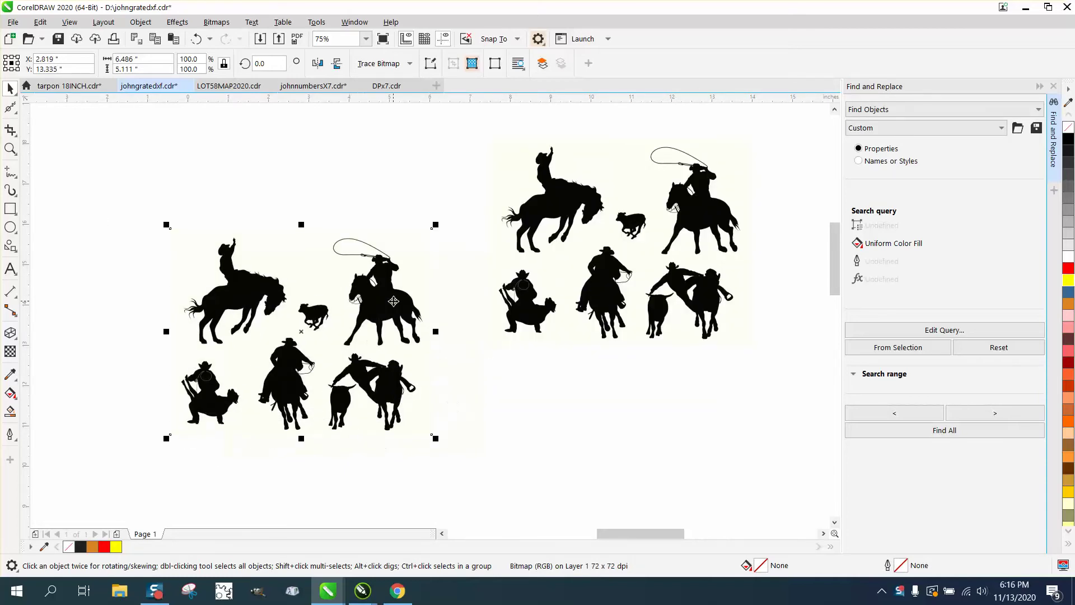
Step: Crop the copy down to just the roping rider and calf
left_click(14, 134)
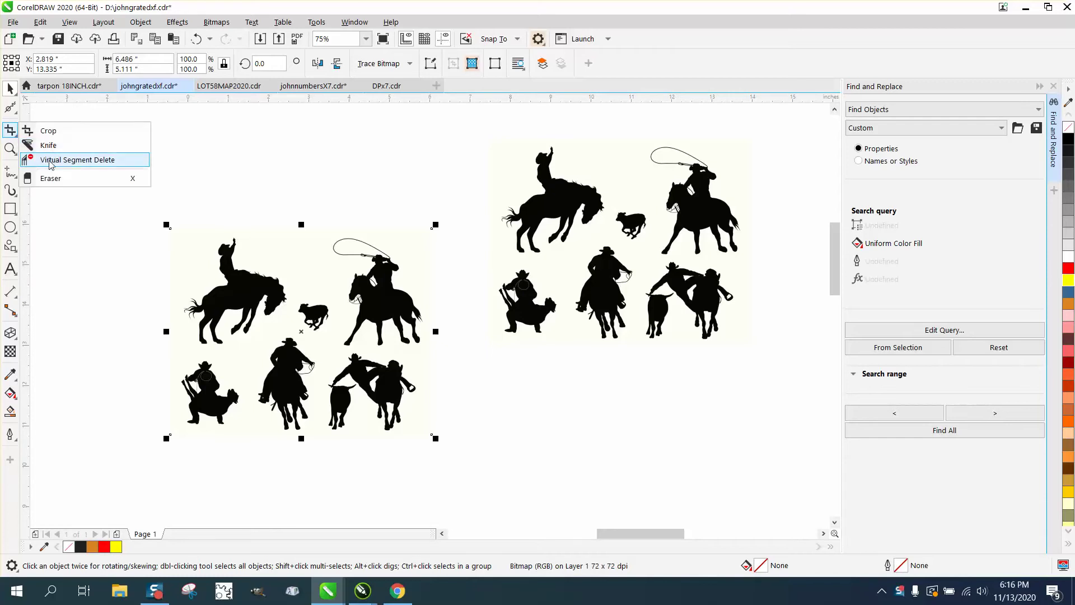
left_click(48, 131)
left_click_drag(291, 228, 447, 351)
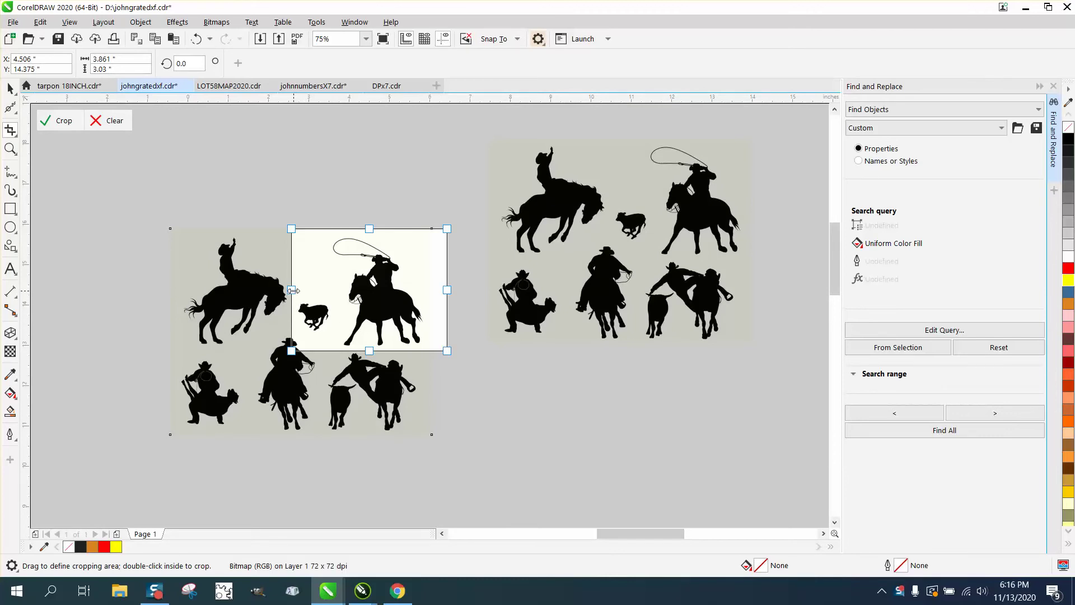
left_click_drag(293, 291, 294, 290)
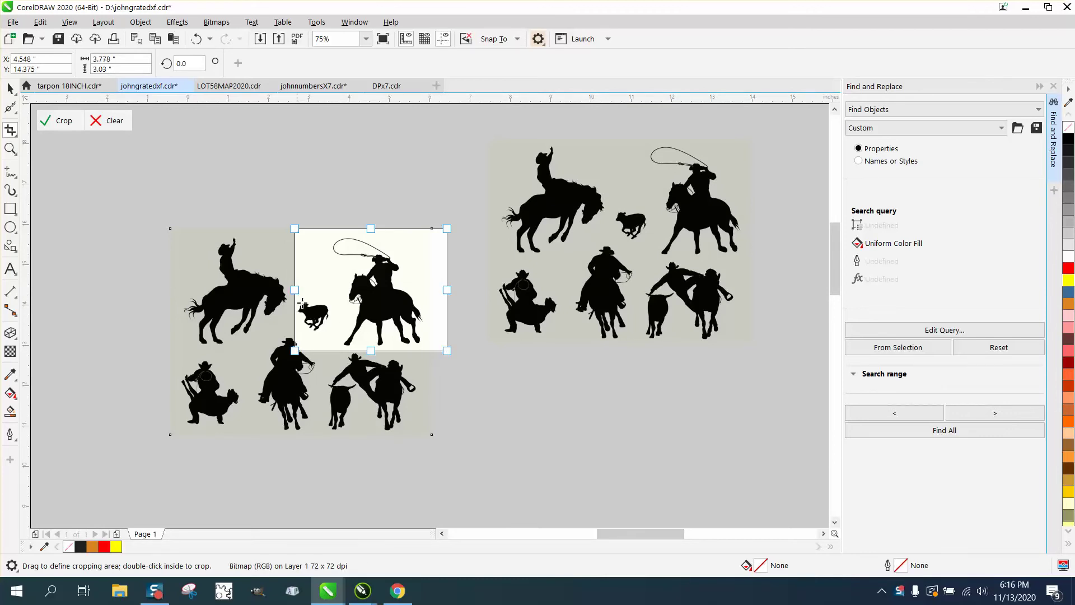
left_click(98, 128)
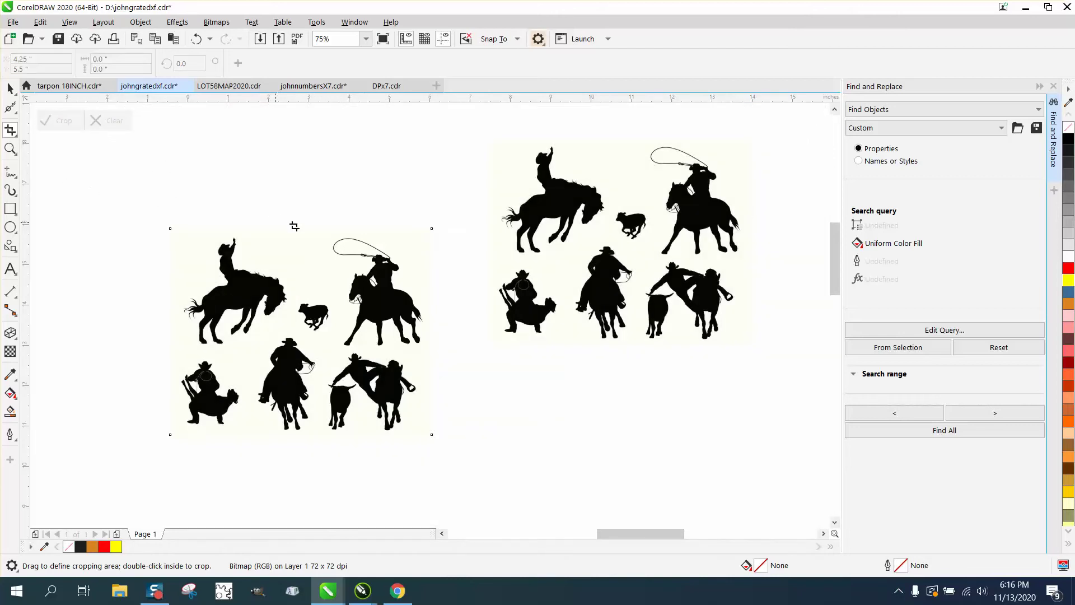
left_click_drag(287, 232, 430, 350)
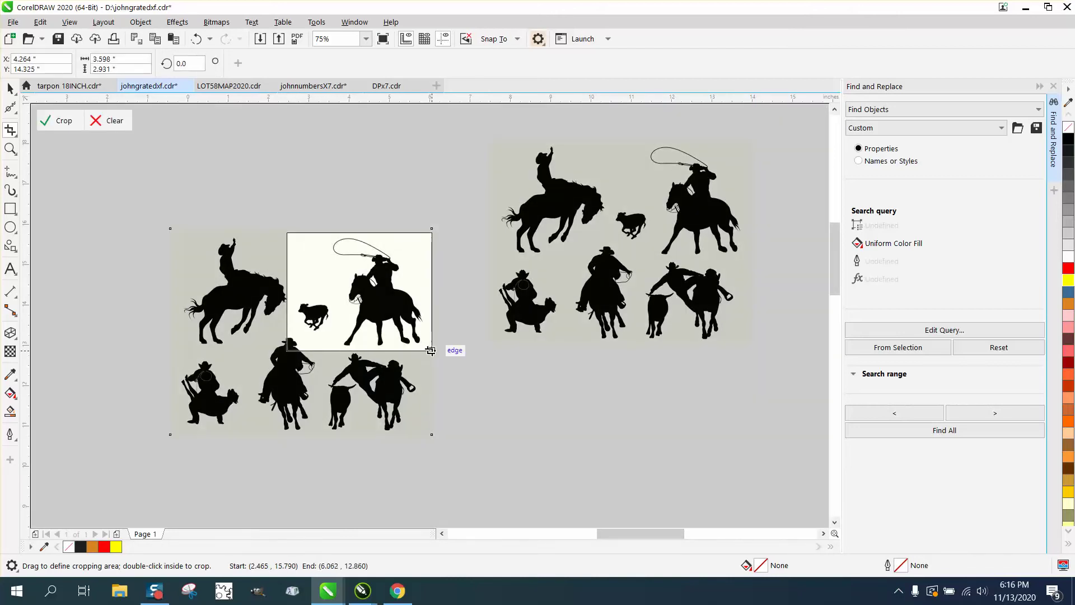
left_click(64, 124)
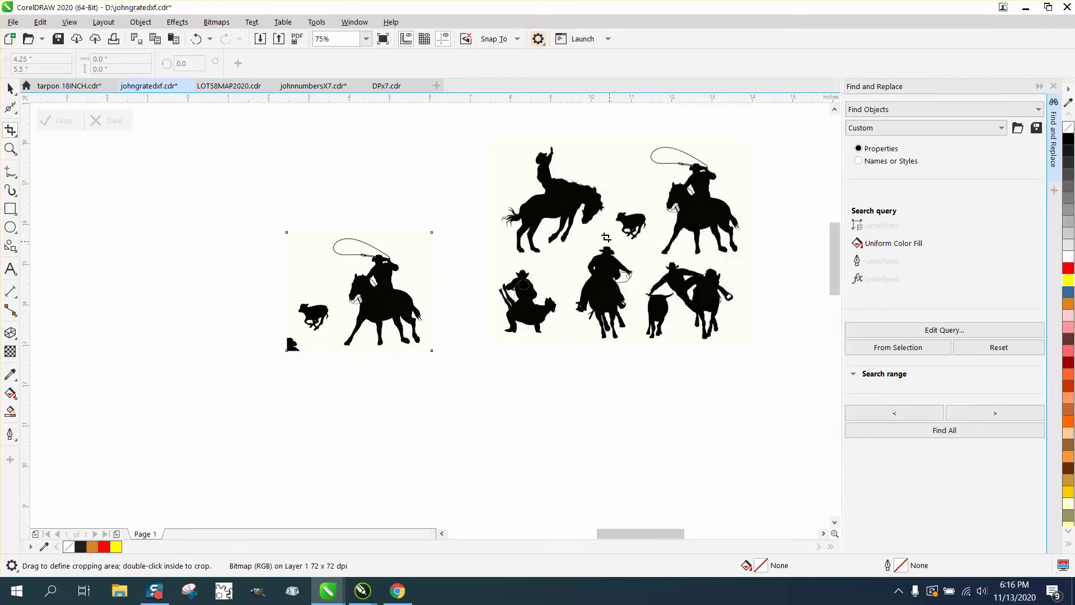
left_click(10, 89)
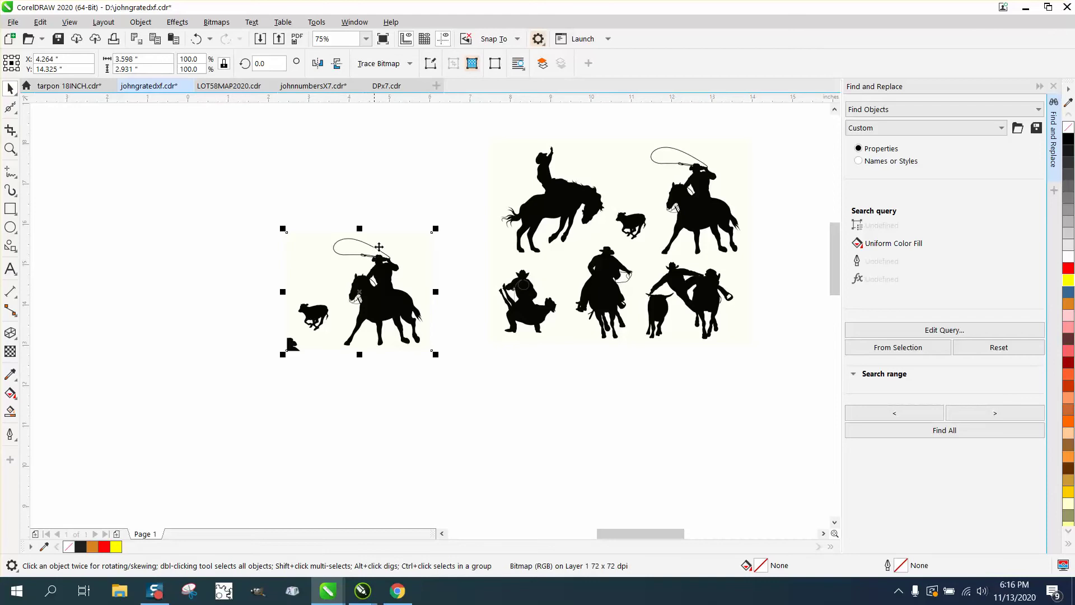
Step: Trace the cropped bitmap with Outline Trace > Clipart and move the vector group to its left
left_click(405, 64)
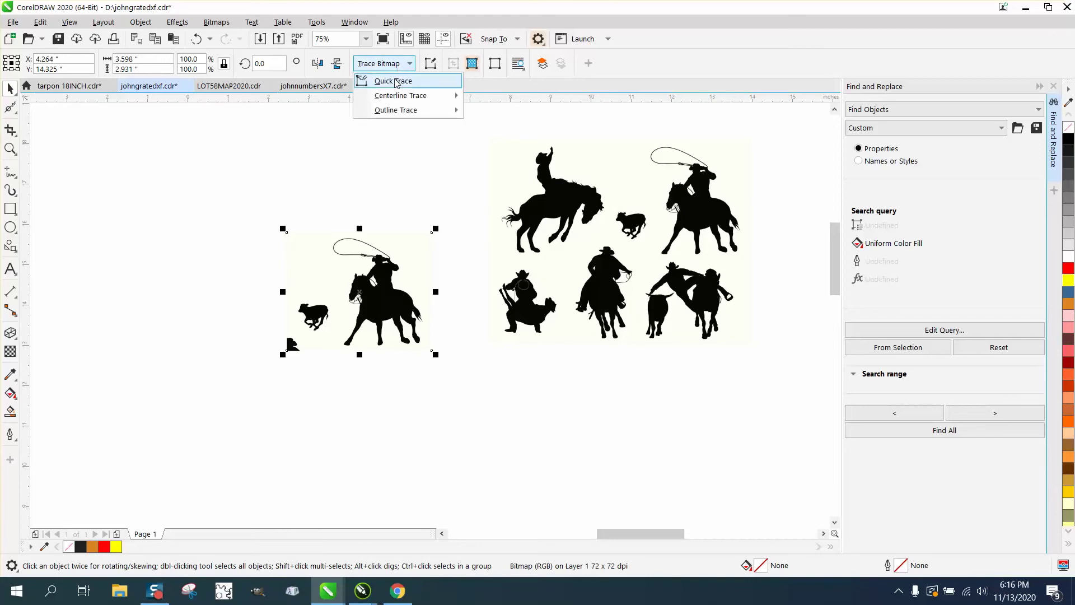
mouse_move(395, 112)
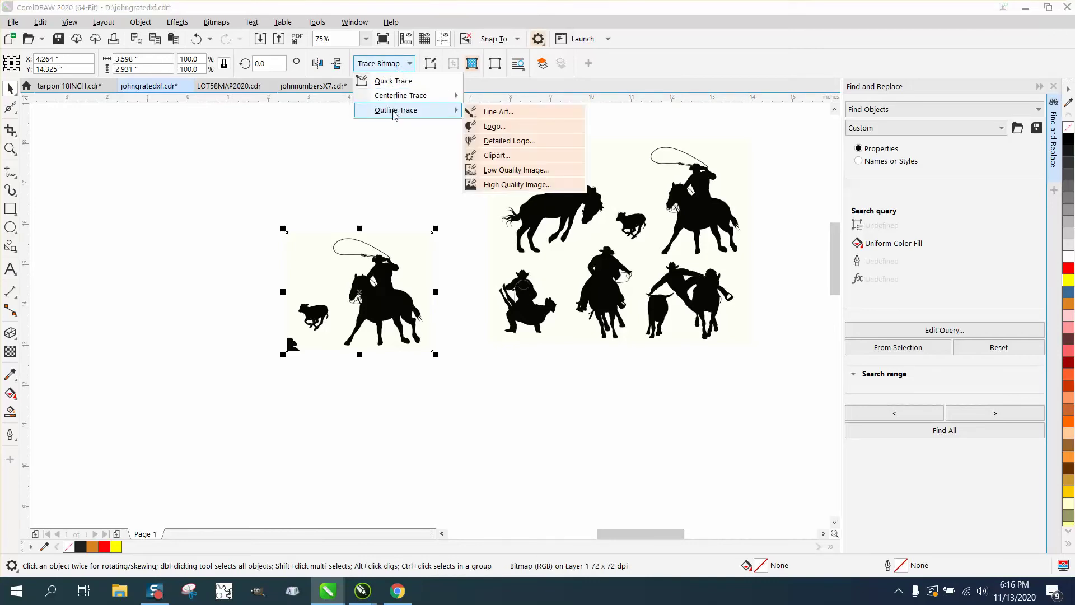
left_click(482, 155)
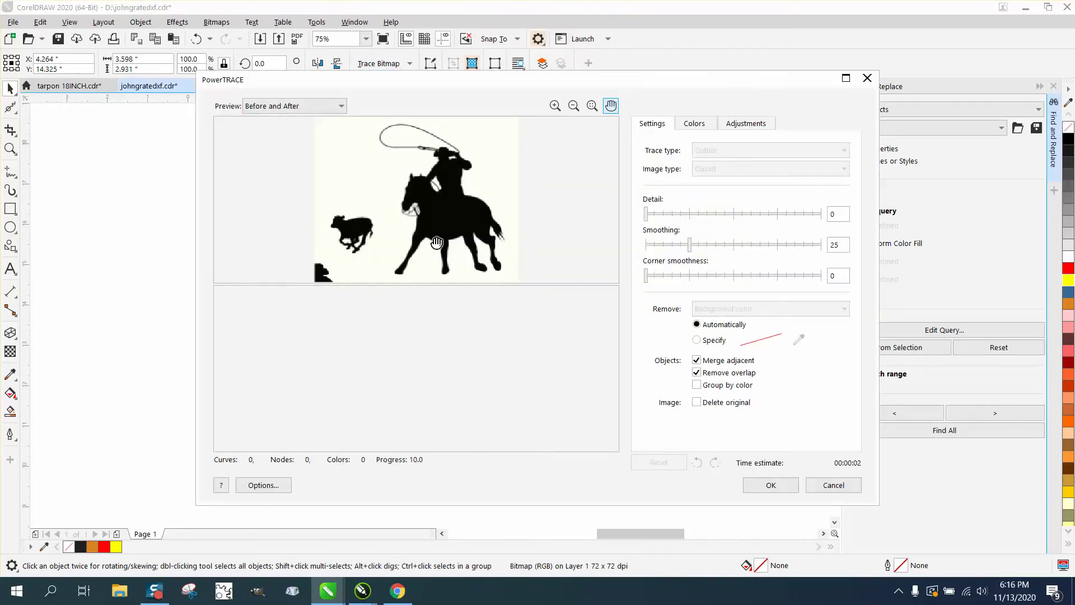
left_click(771, 485)
mouse_move(384, 300)
left_mouse_down()
mouse_move(295, 300)
mouse_move(197, 254)
left_mouse_up()
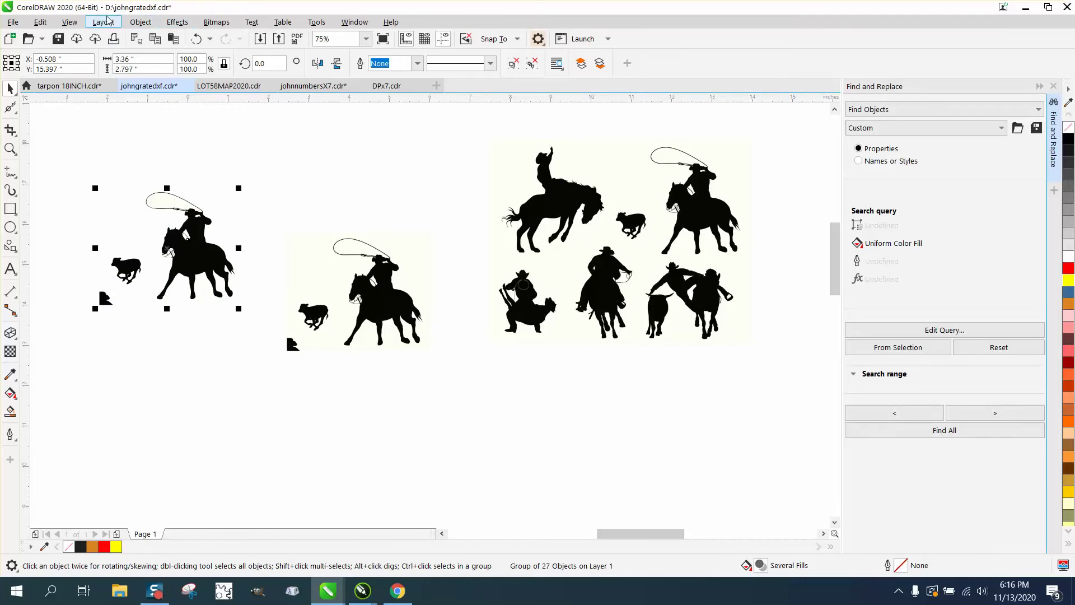
left_click(135, 23)
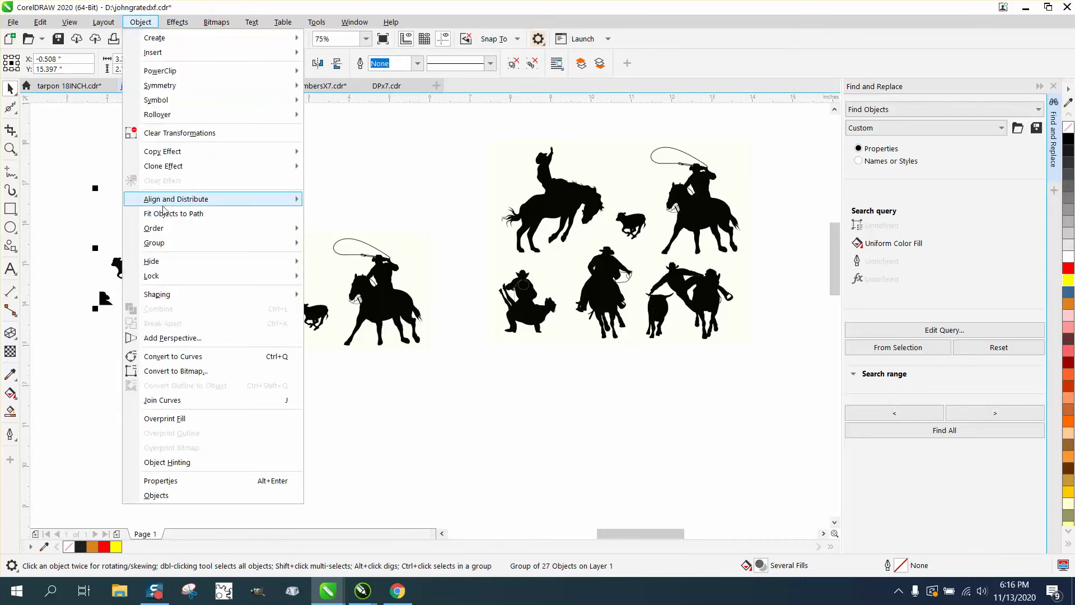
Step: Ungroup the traced vectors, delete the stray bottom-left corner shape, and delete the cropped bitmap copy
mouse_move(168, 242)
left_click(336, 259)
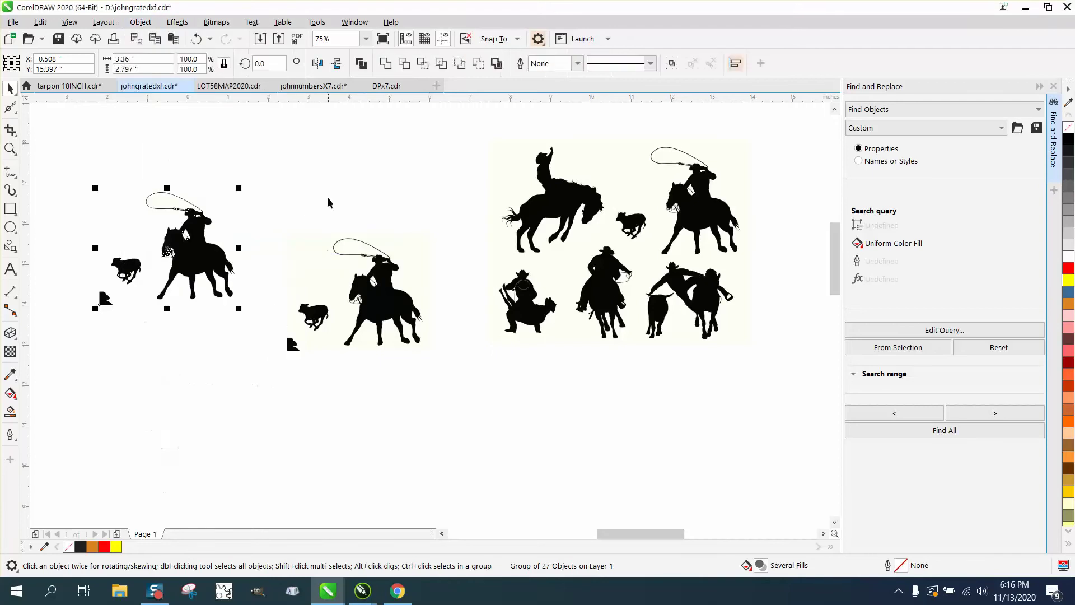
left_click(98, 306)
left_click(104, 299)
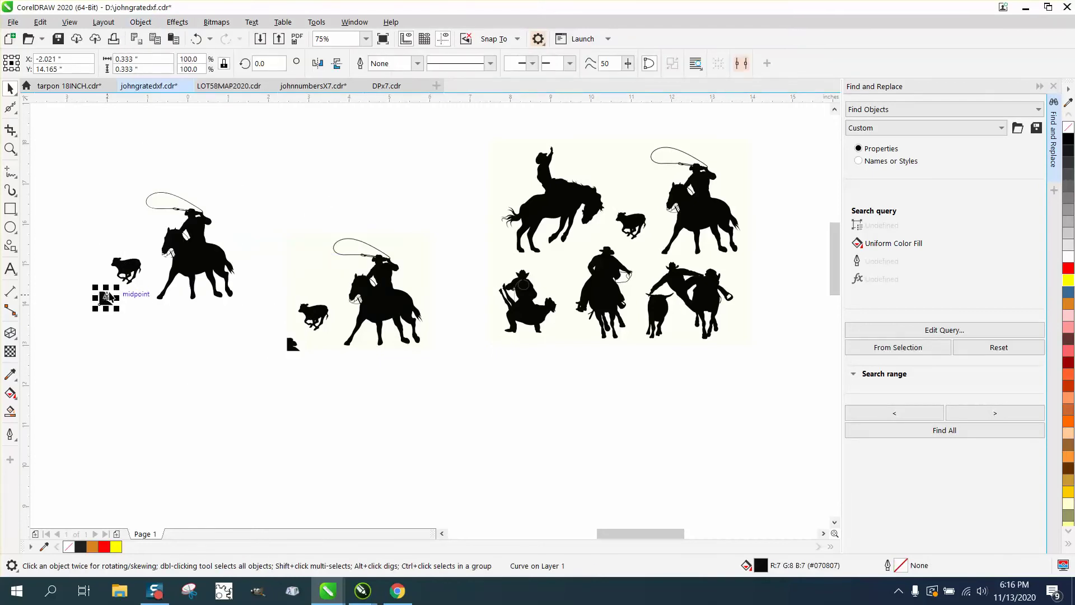
key("Delete")
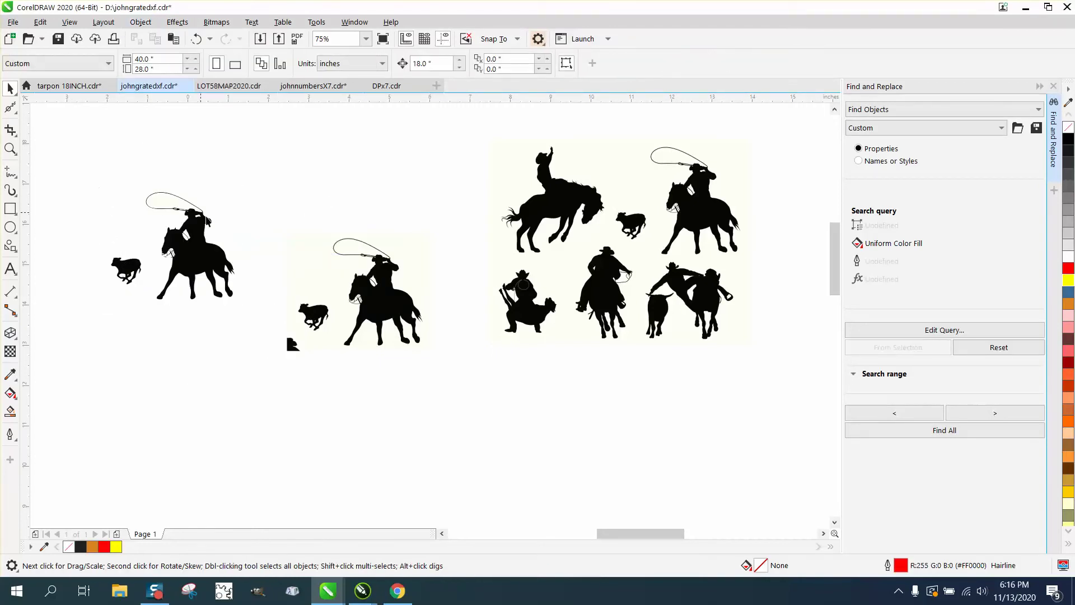
left_click(309, 258)
key("Delete")
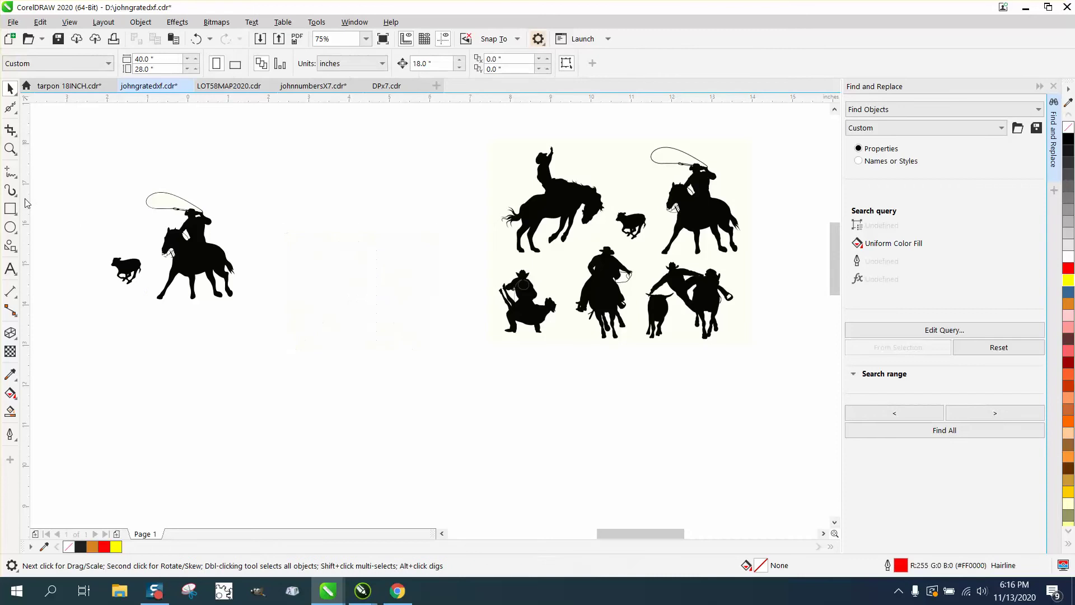
Step: Draw a yellow rectangle around the traced rider and calf and send it to the back of the page
left_click(10, 208)
left_click_drag(102, 181, 266, 313)
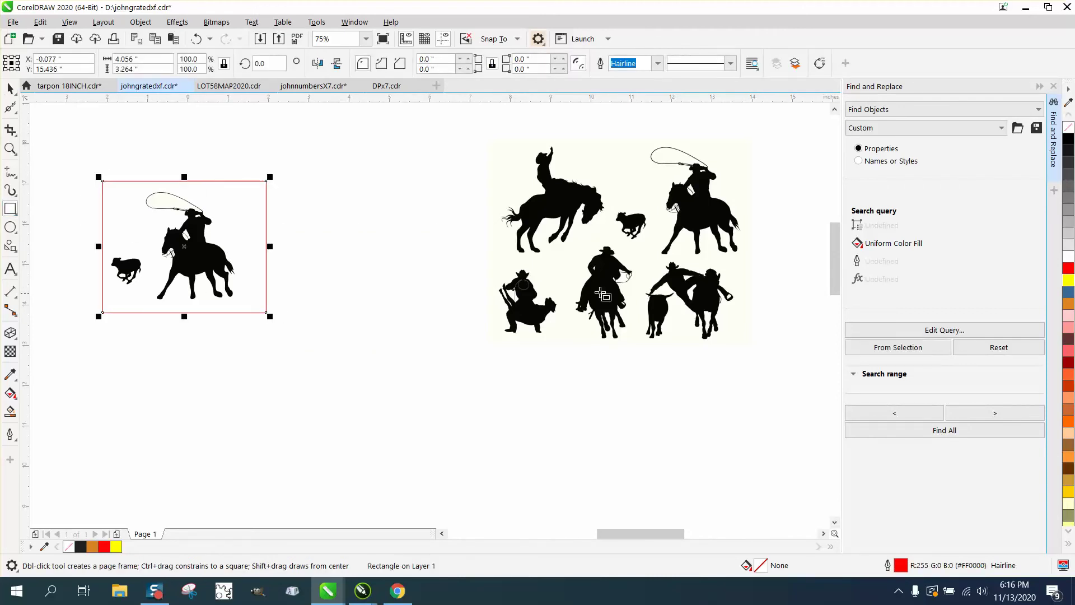
left_click(1067, 280)
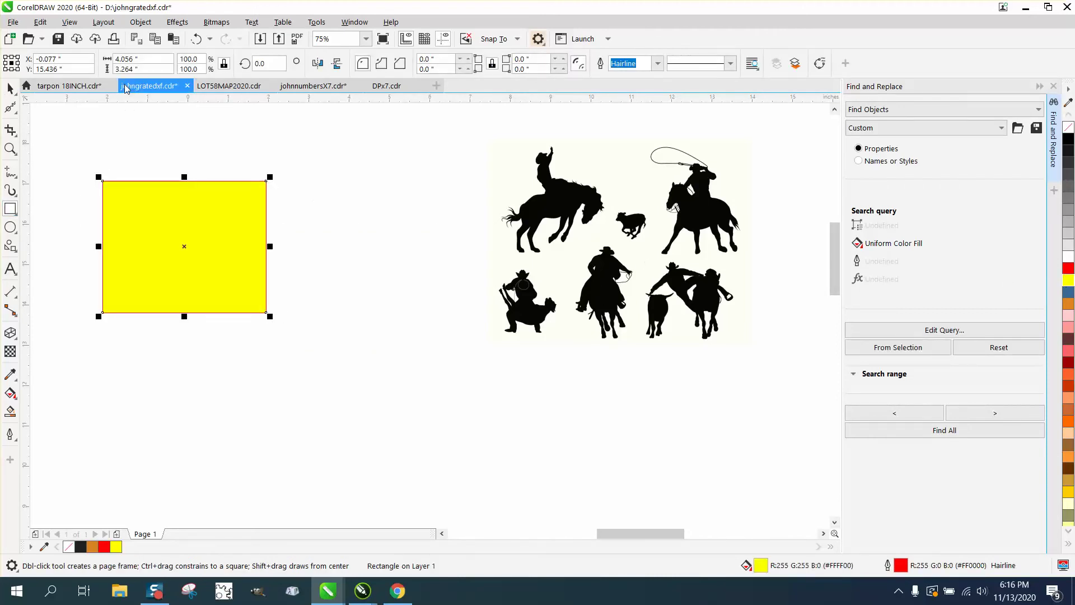
left_click(143, 22)
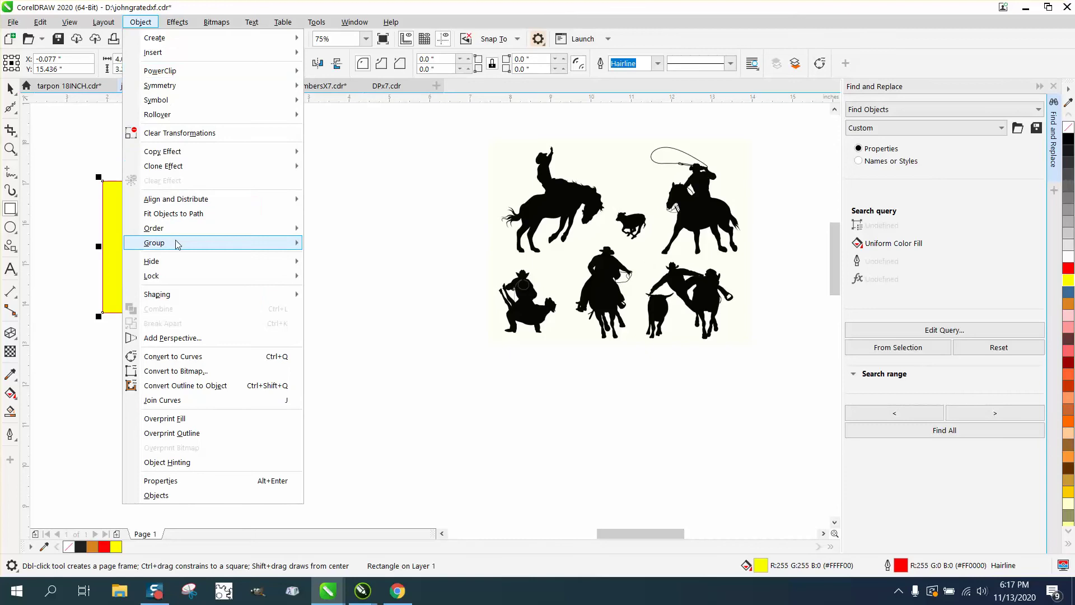
mouse_move(176, 230)
left_click(353, 245)
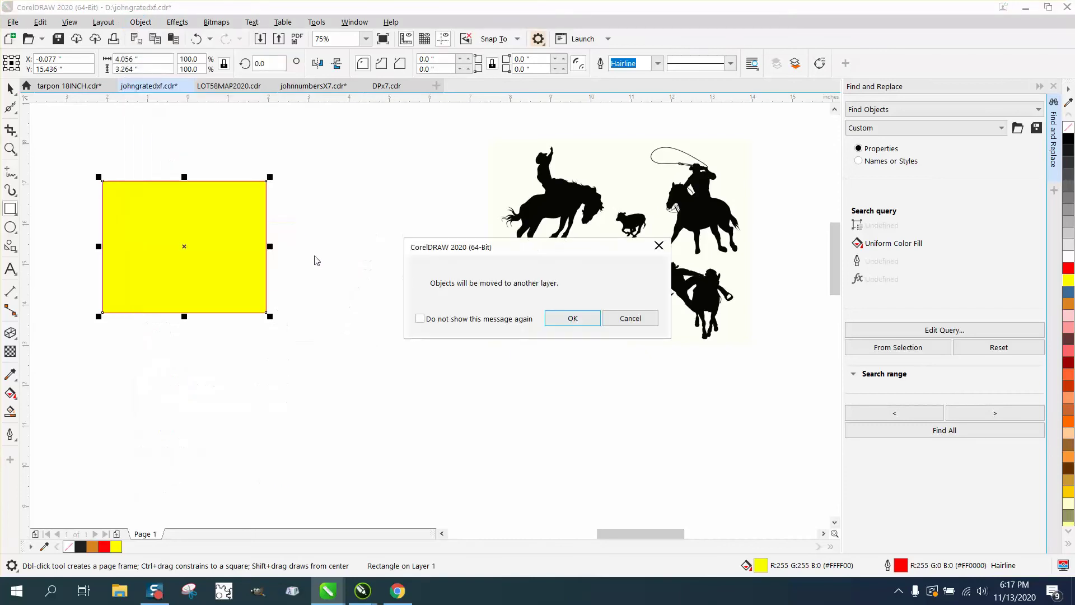
left_click(569, 318)
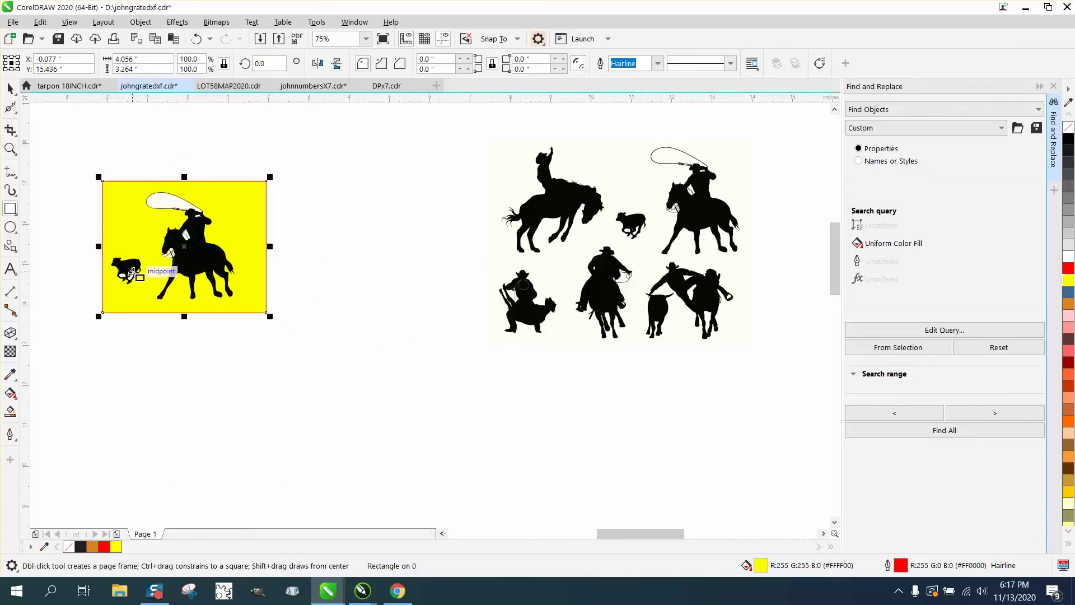
Step: Zoom in on the rectangle and silhouette, then open the Find Objects query criteria
left_click(17, 152)
left_click_drag(103, 178, 275, 324)
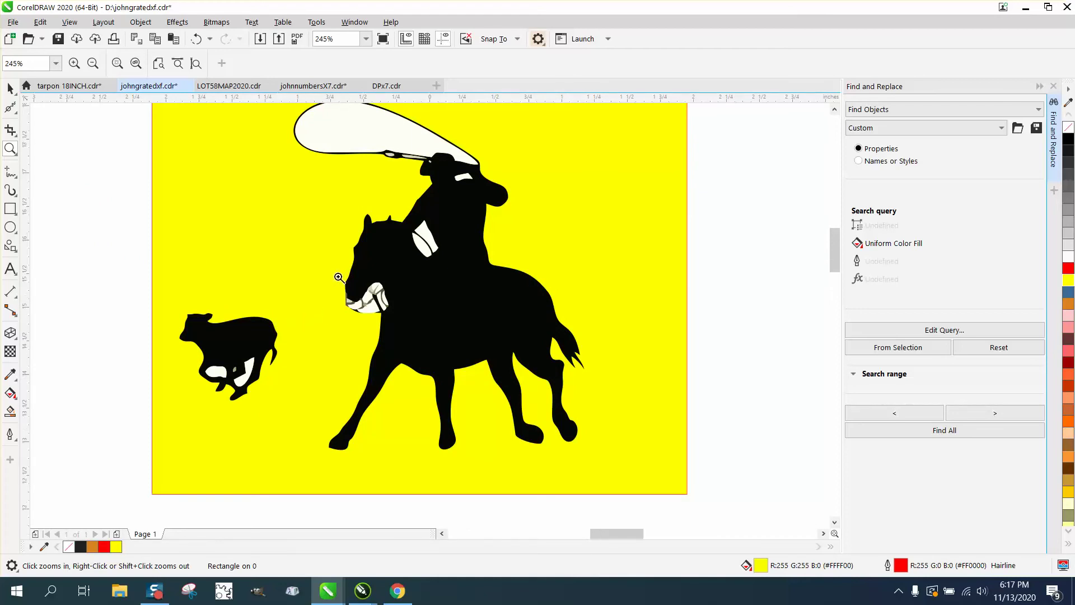
scroll(339, 277, "down", 3)
left_click(10, 88)
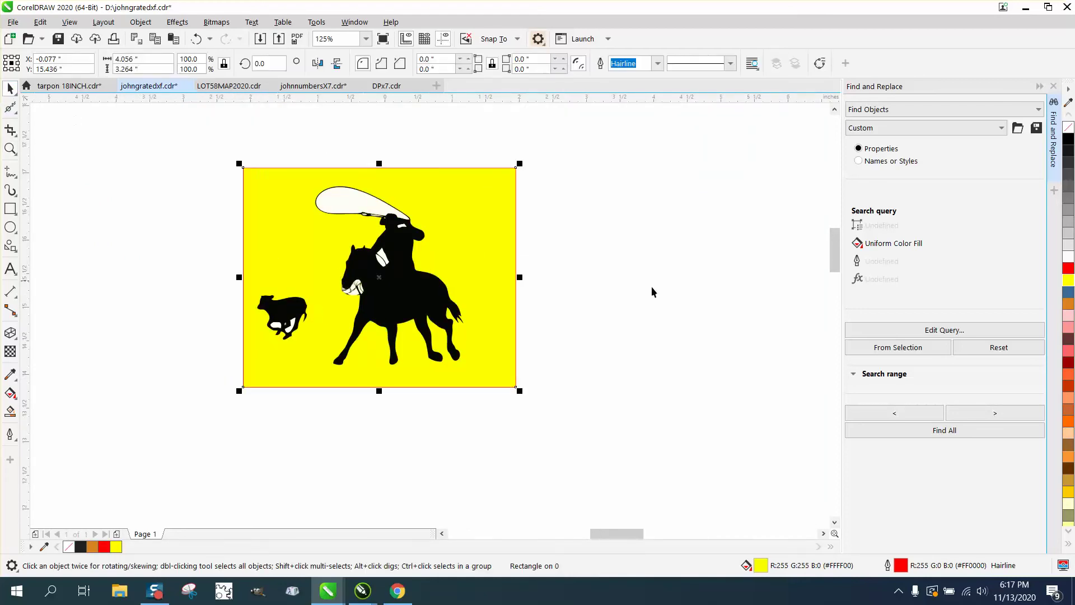
left_click(930, 332)
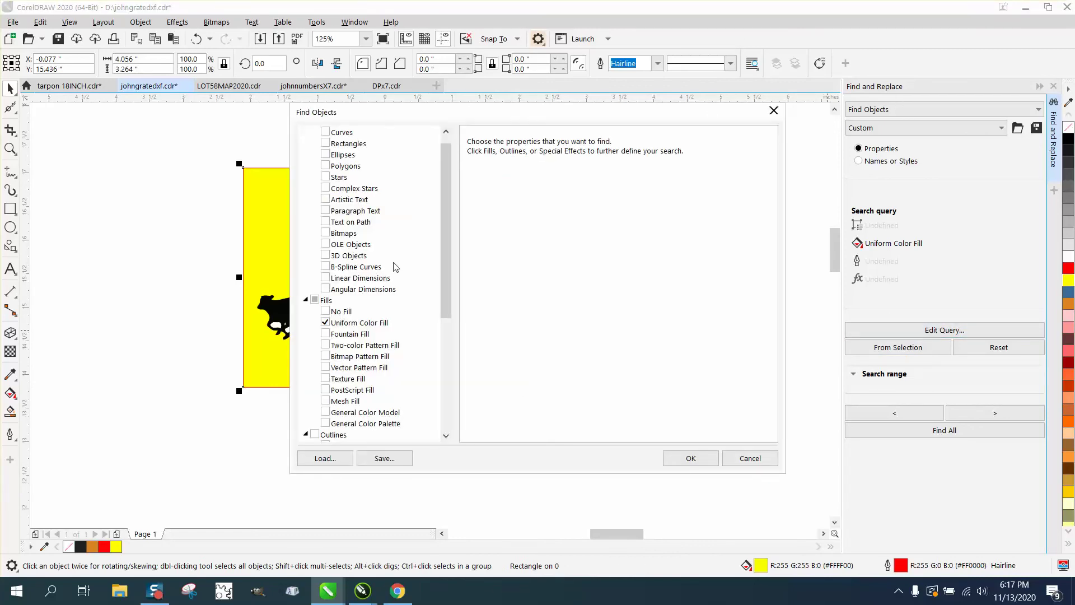
Step: Find all objects with the #FDFEF6 off-white uniform fill, sampled from the design, and delete them
left_click(355, 325)
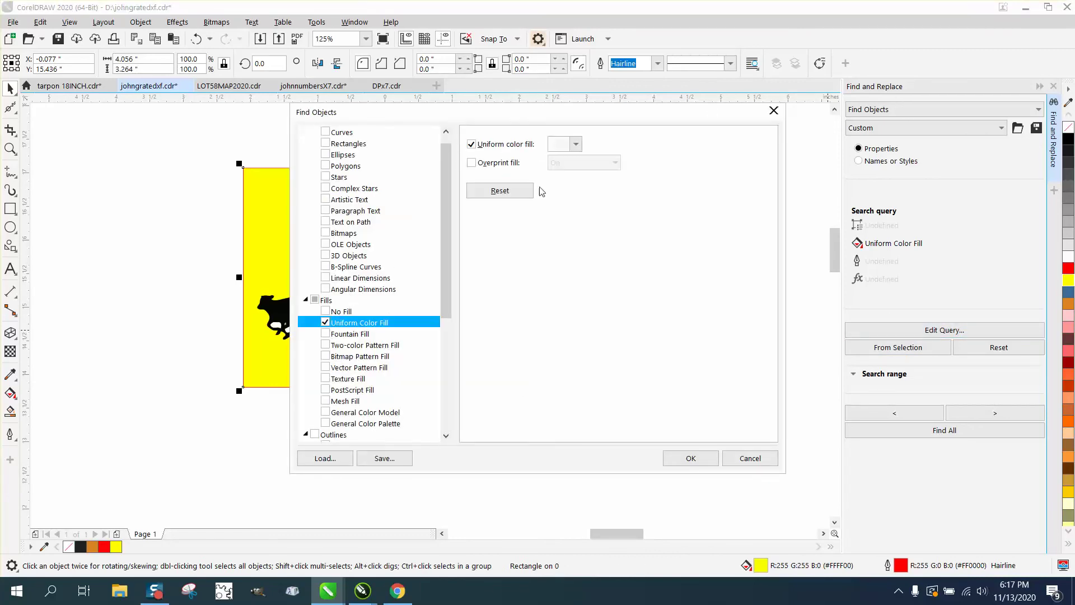
left_click(578, 148)
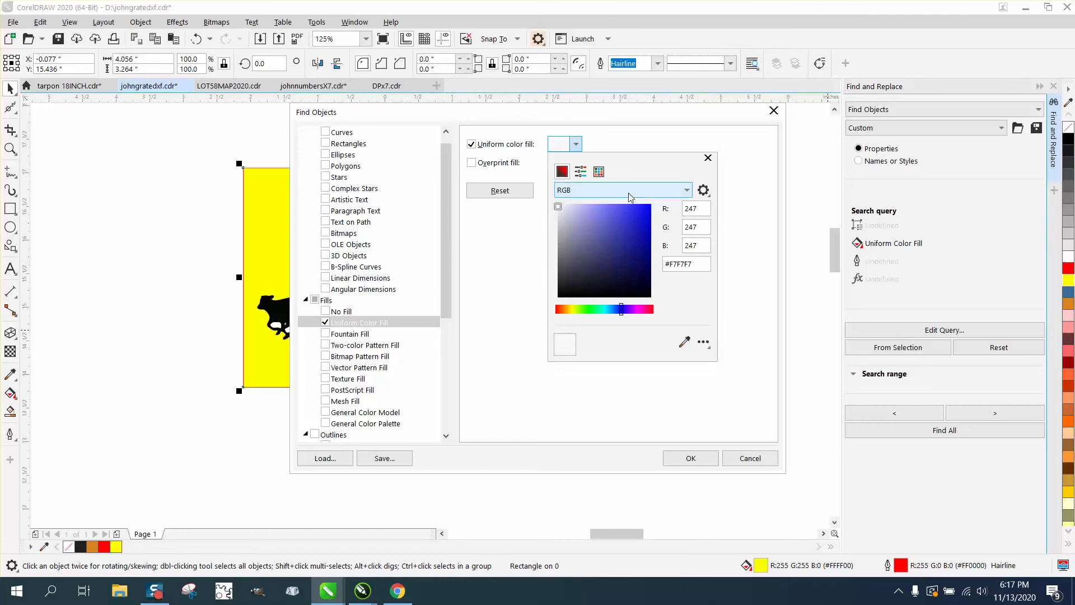
left_click(684, 343)
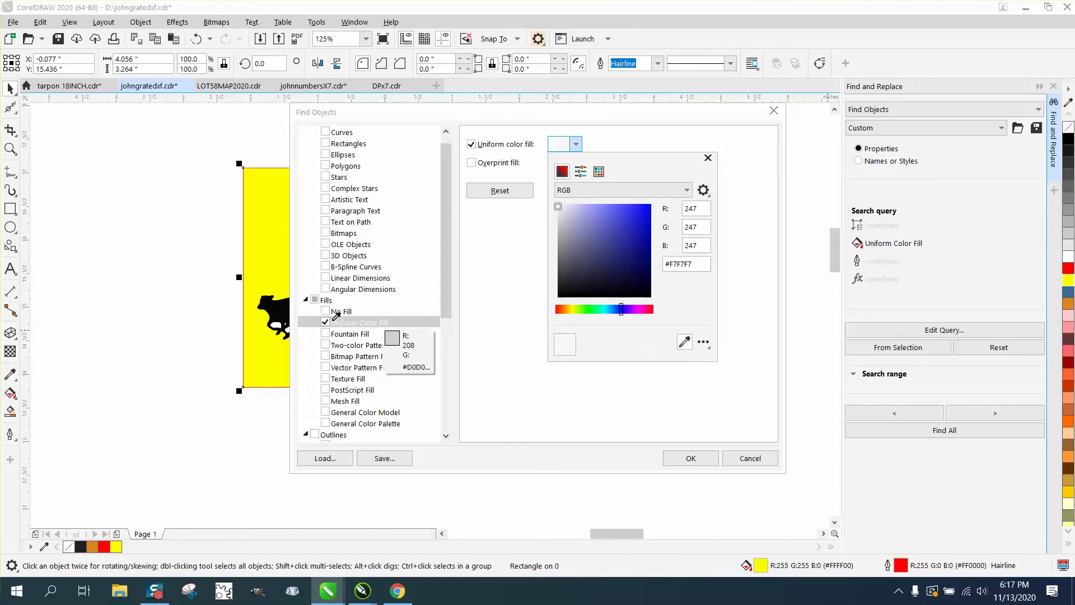
left_click(280, 322)
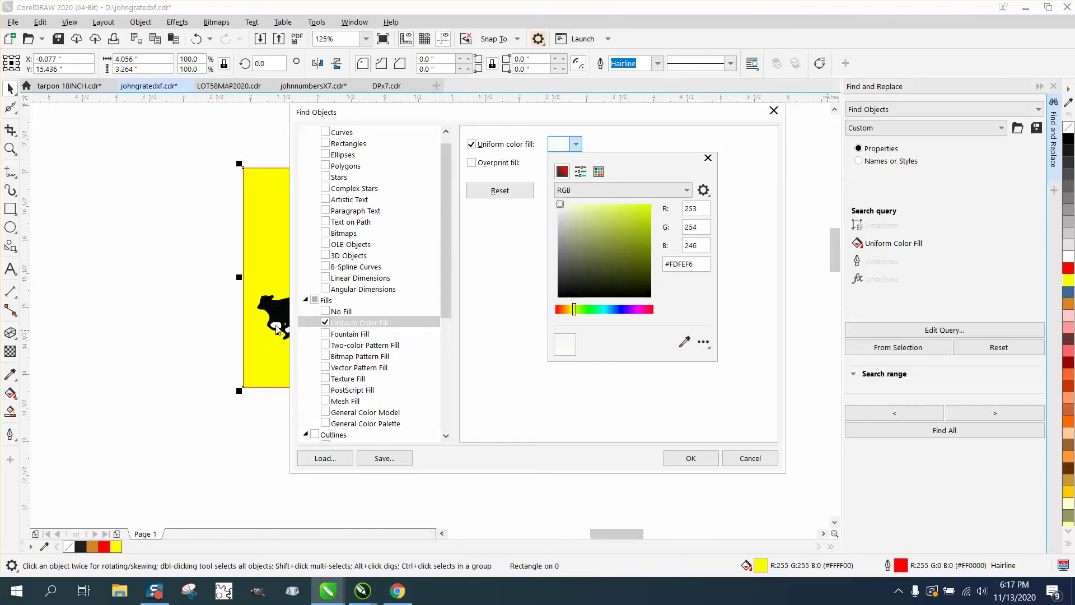
left_click(692, 460)
left_click(692, 460)
left_click(950, 440)
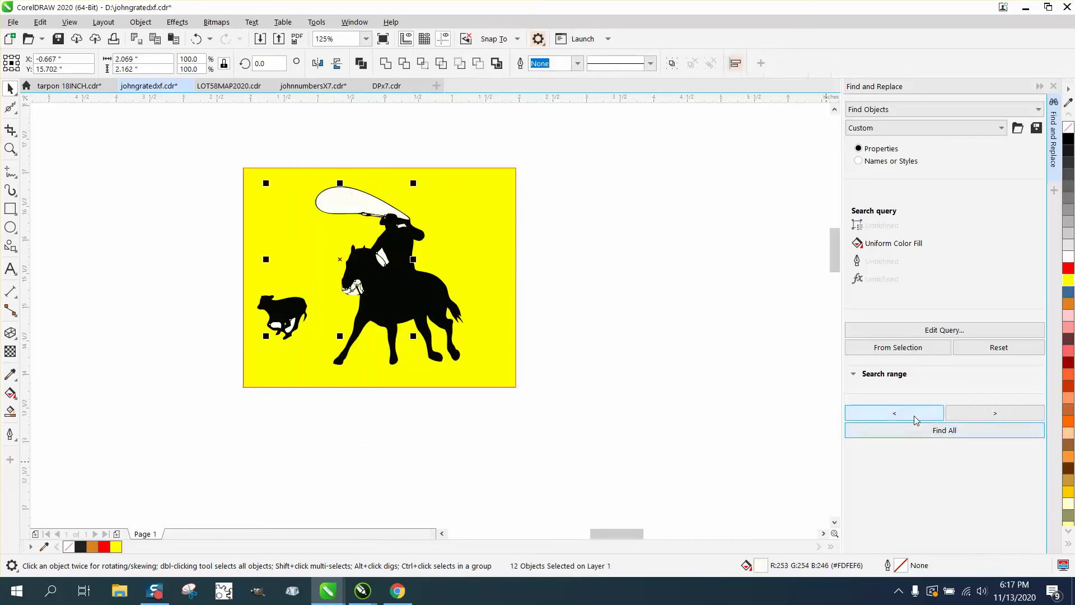
key("Delete")
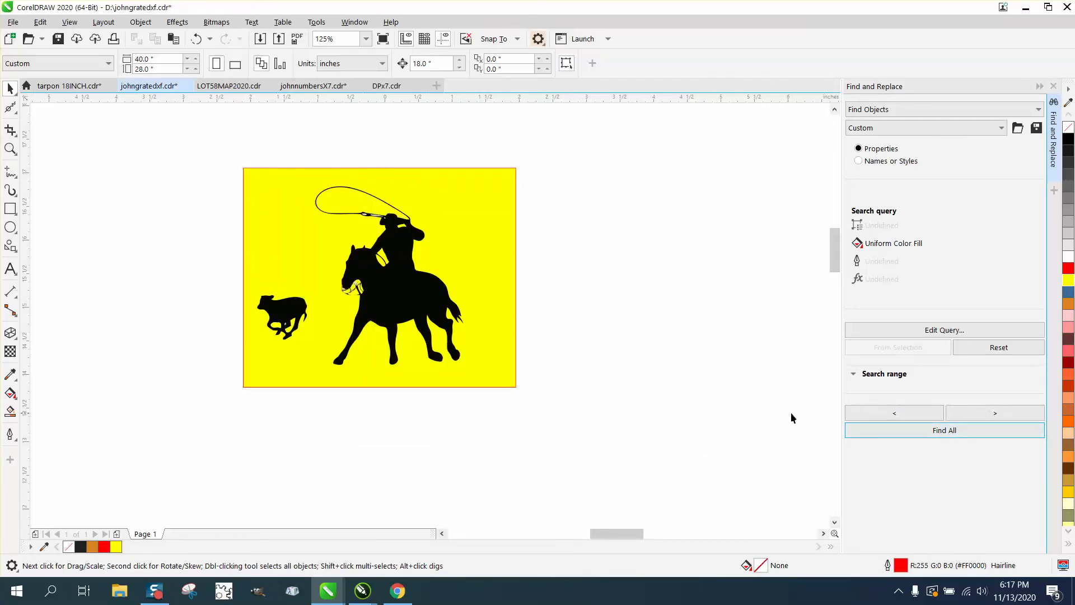
left_click(10, 148)
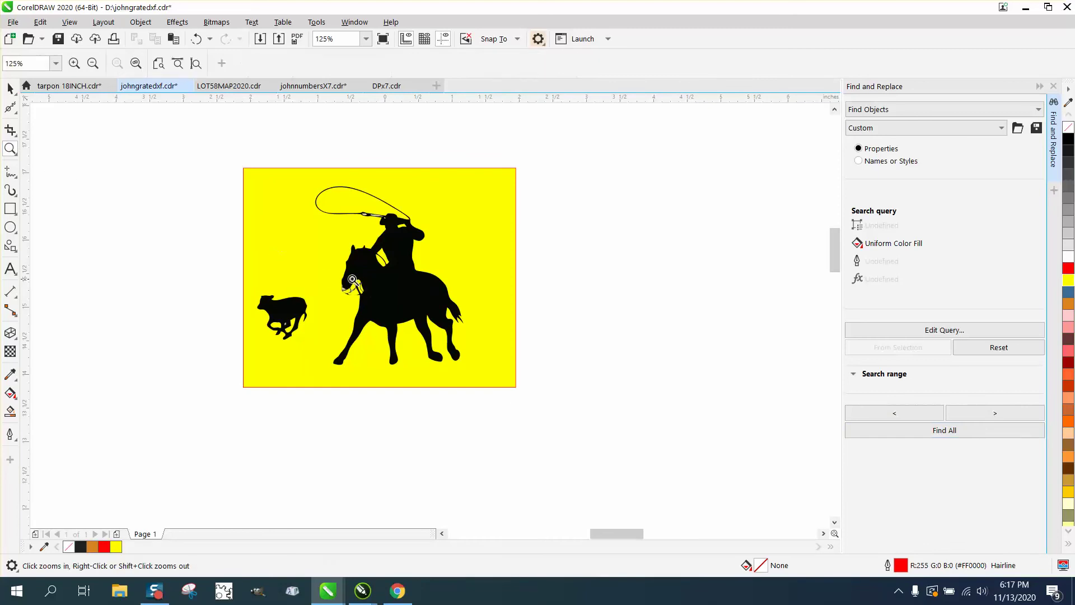
Step: Zoom in on the horse and fill the bridle pieces on its head black
left_click_drag(357, 273, 435, 336)
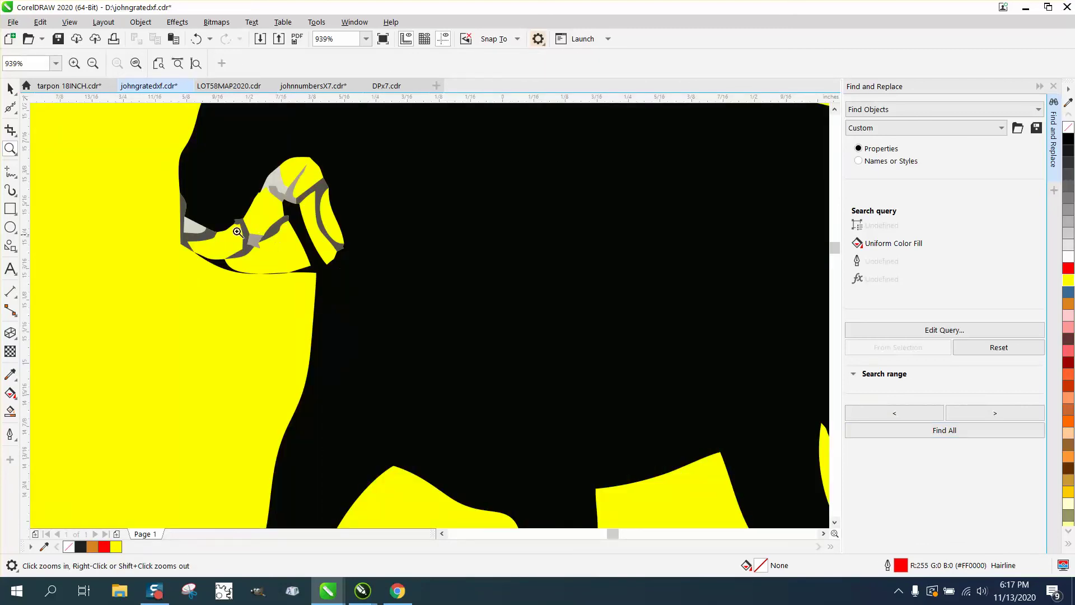
left_click(10, 88)
scroll(336, 272, "down", 3)
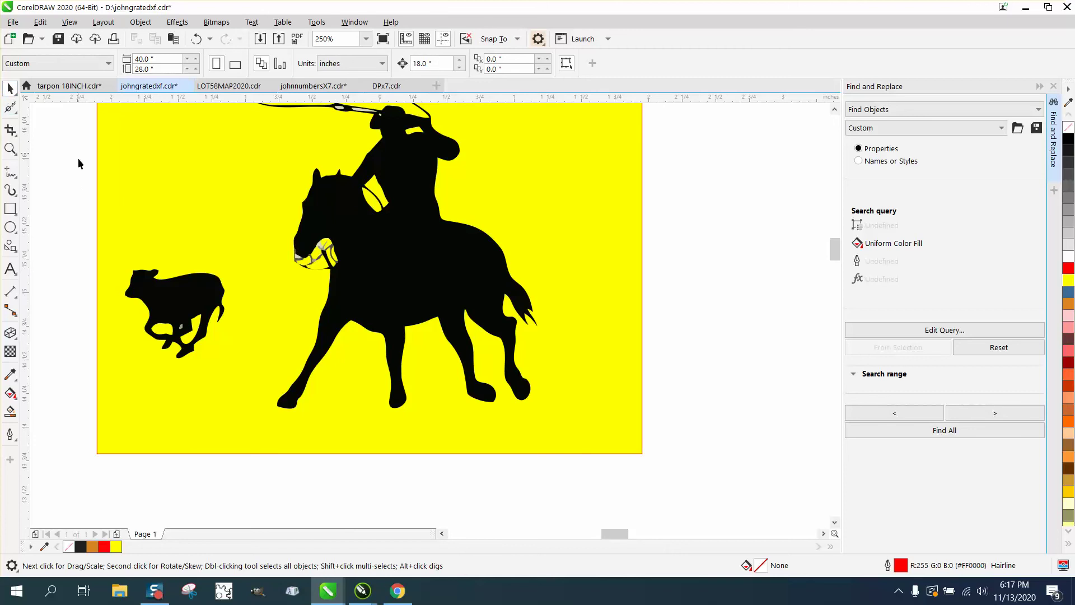
left_click_drag(307, 268, 370, 281)
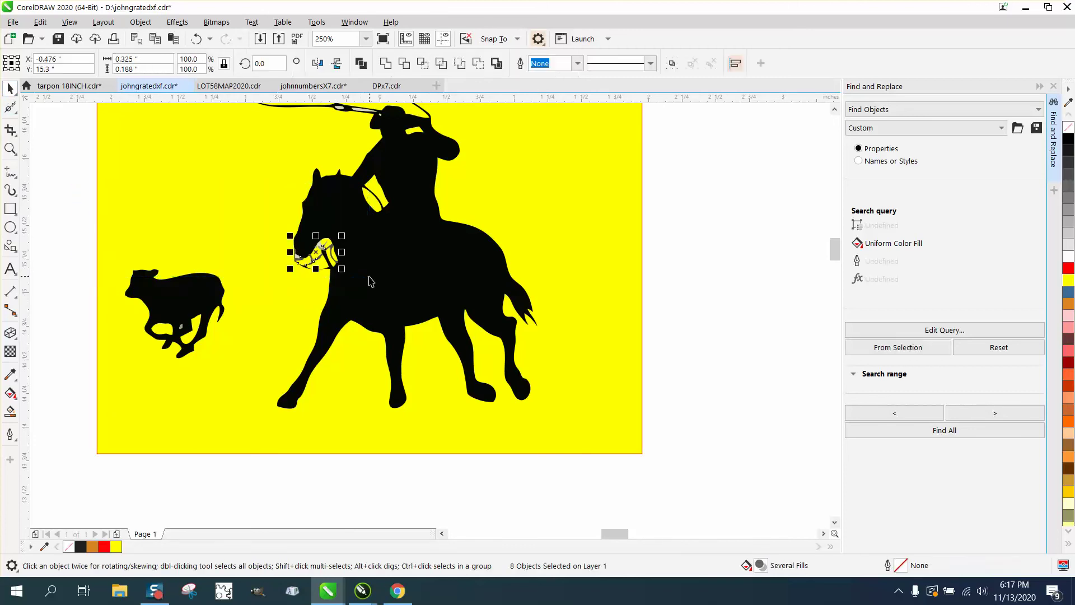
left_click(1068, 140)
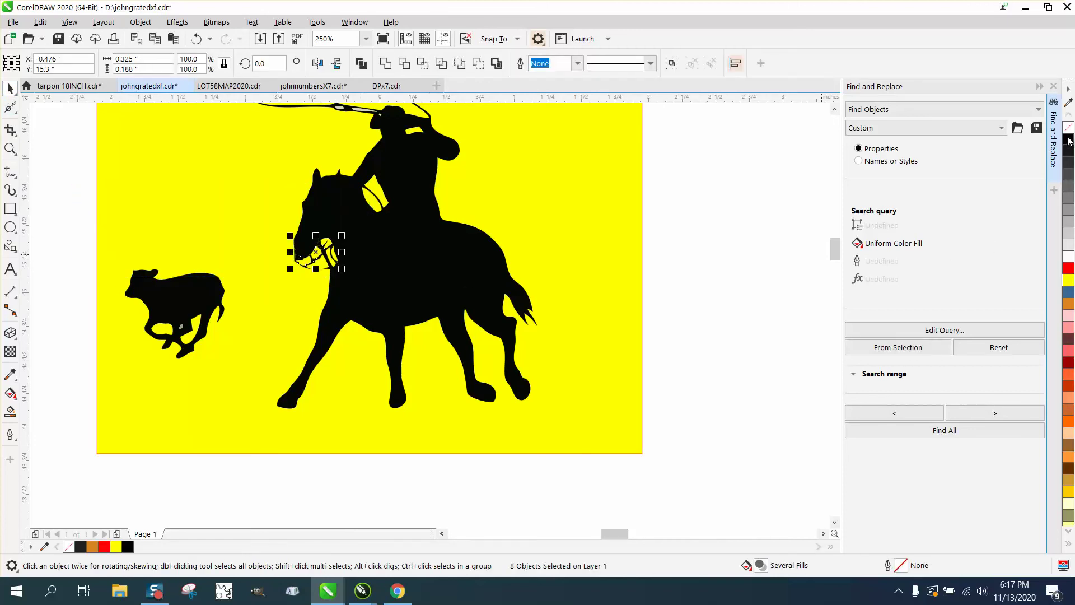
Step: Inspect the horse's head up close, then zoom back out to view rider, horse and calf
left_click(10, 149)
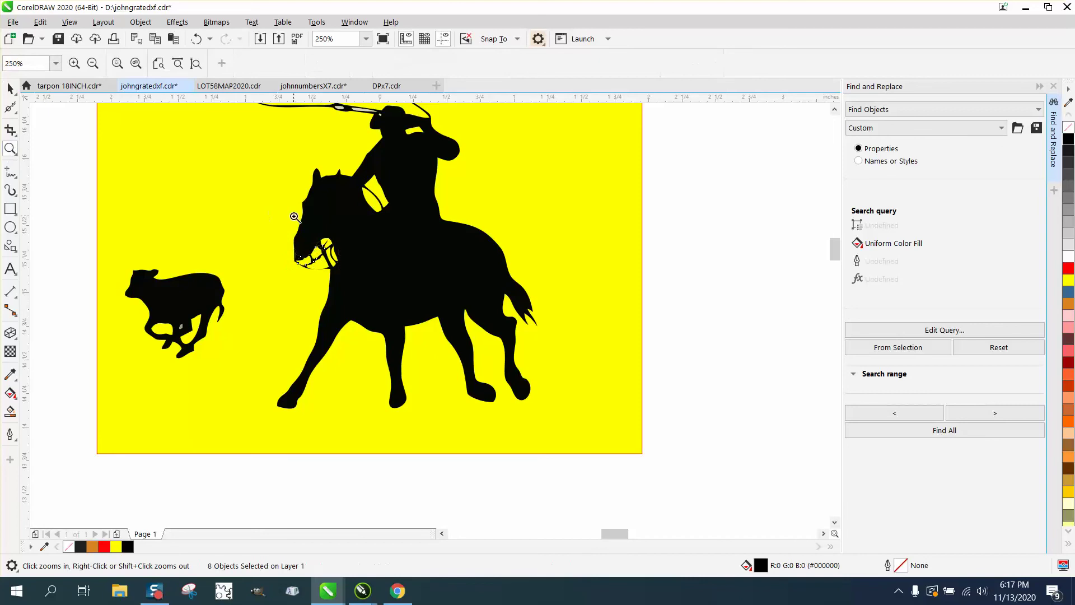
left_click_drag(293, 217, 409, 312)
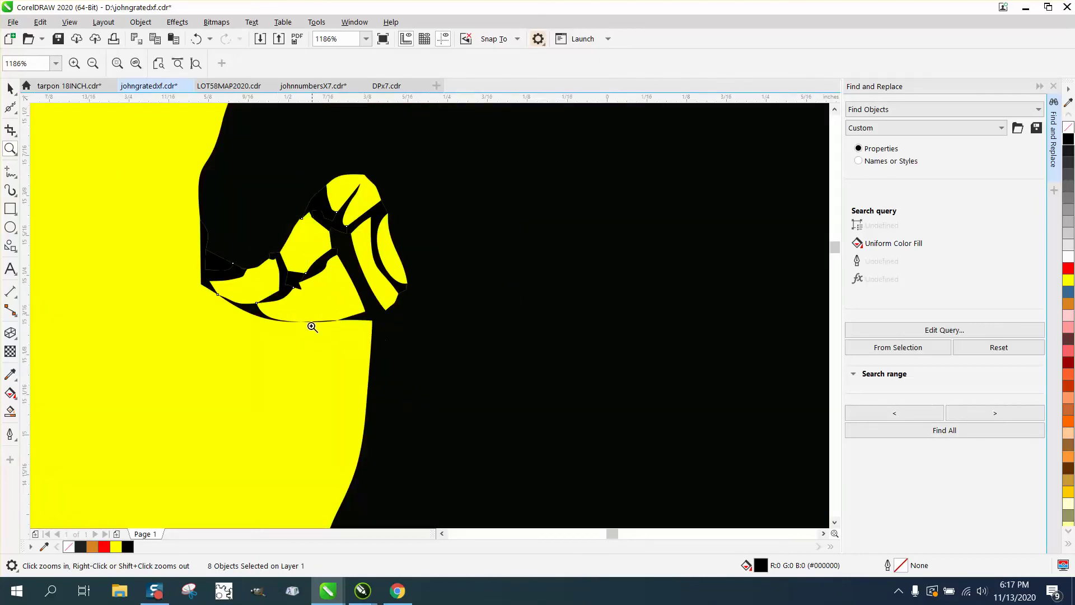
right_click(369, 315)
right_click(370, 315)
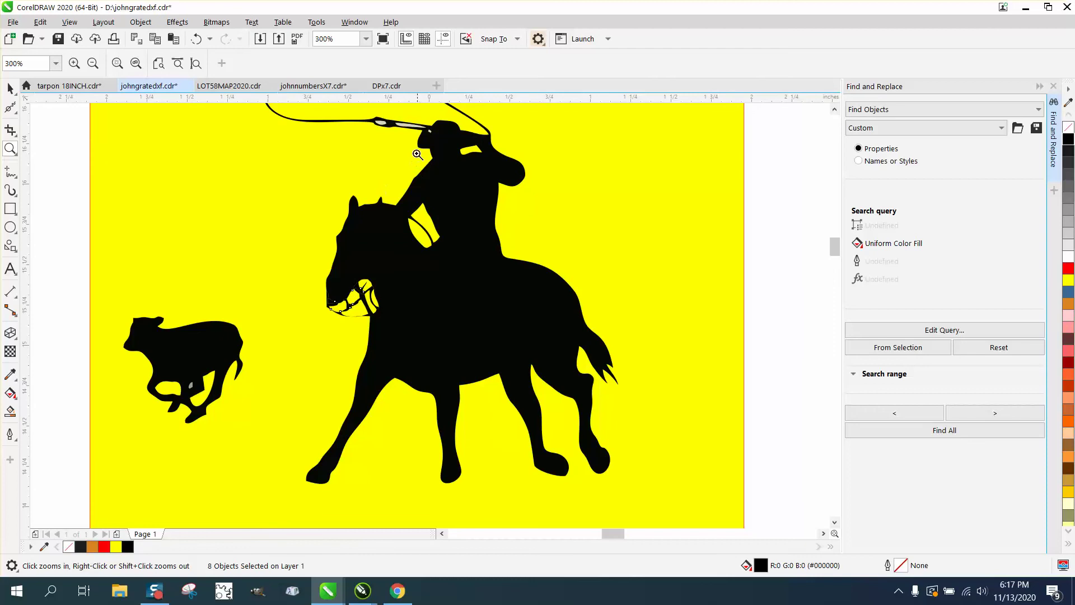
left_click(10, 89)
left_click(276, 129)
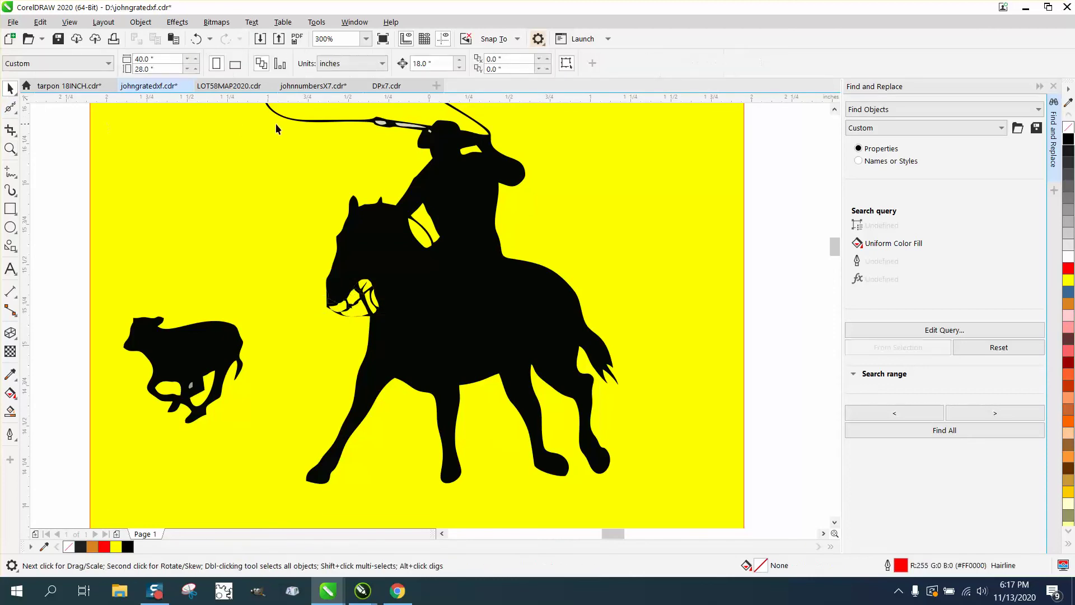
left_click(405, 126)
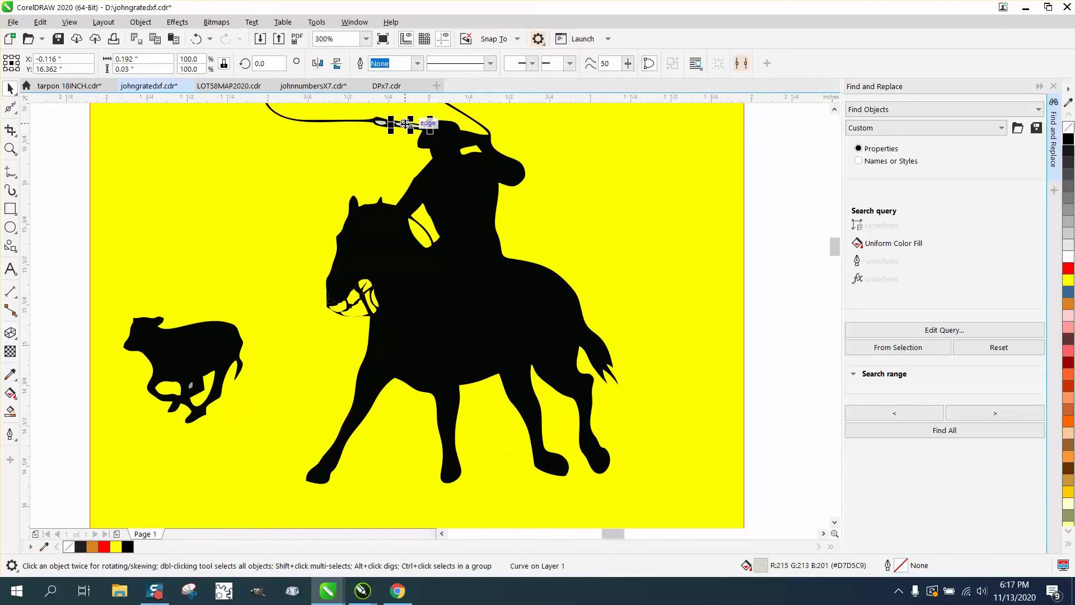
left_click(387, 127)
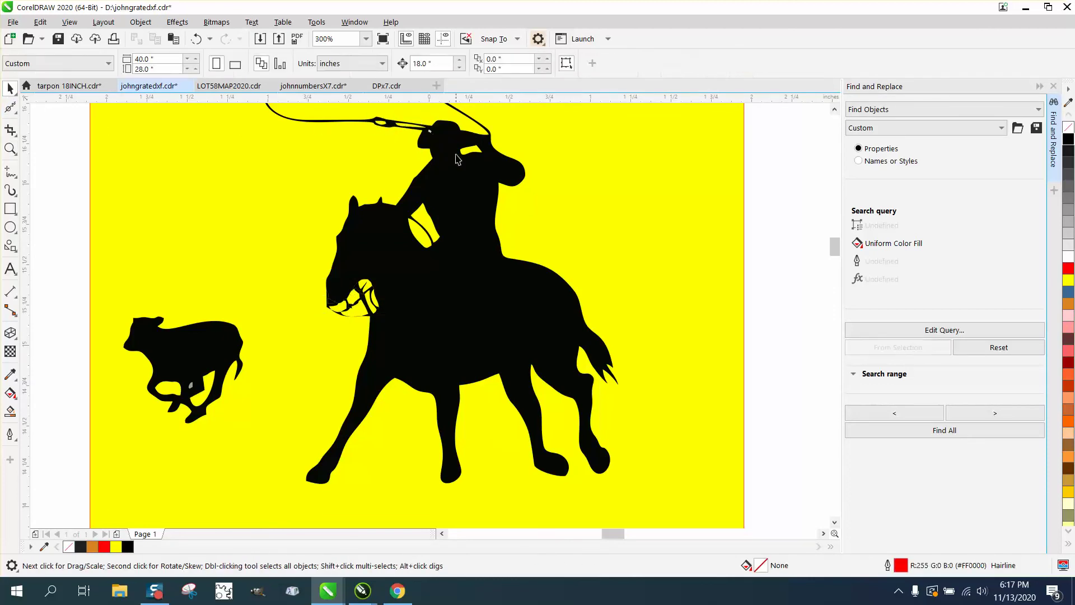
Step: Zoom in on the rider's hand, remove the small gray speck, and return to the previous zoom
left_click(10, 148)
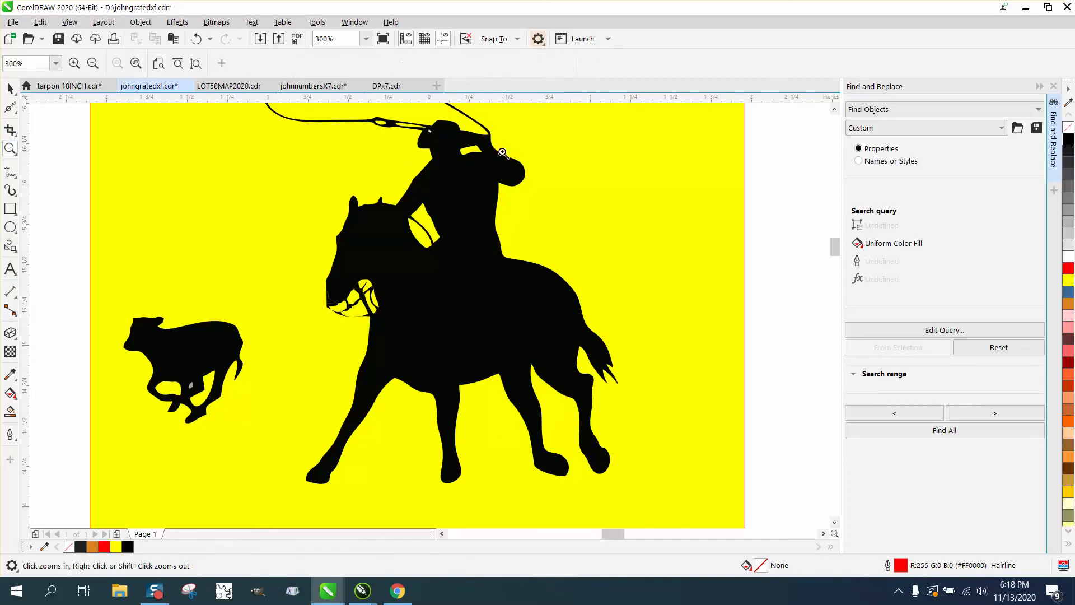
left_click_drag(419, 121, 438, 141)
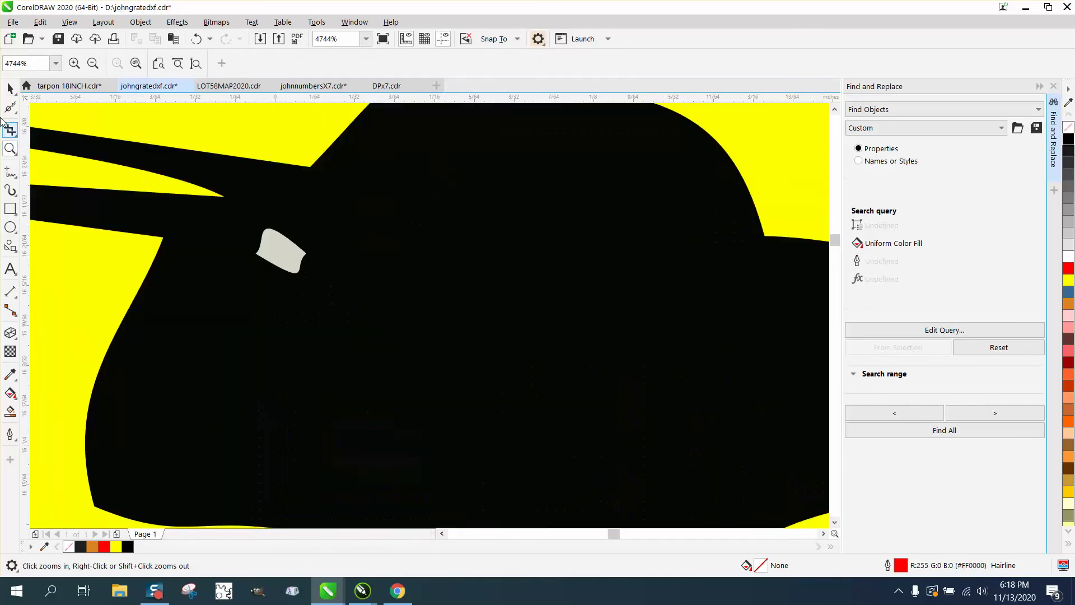
left_click(10, 88)
left_click(280, 249)
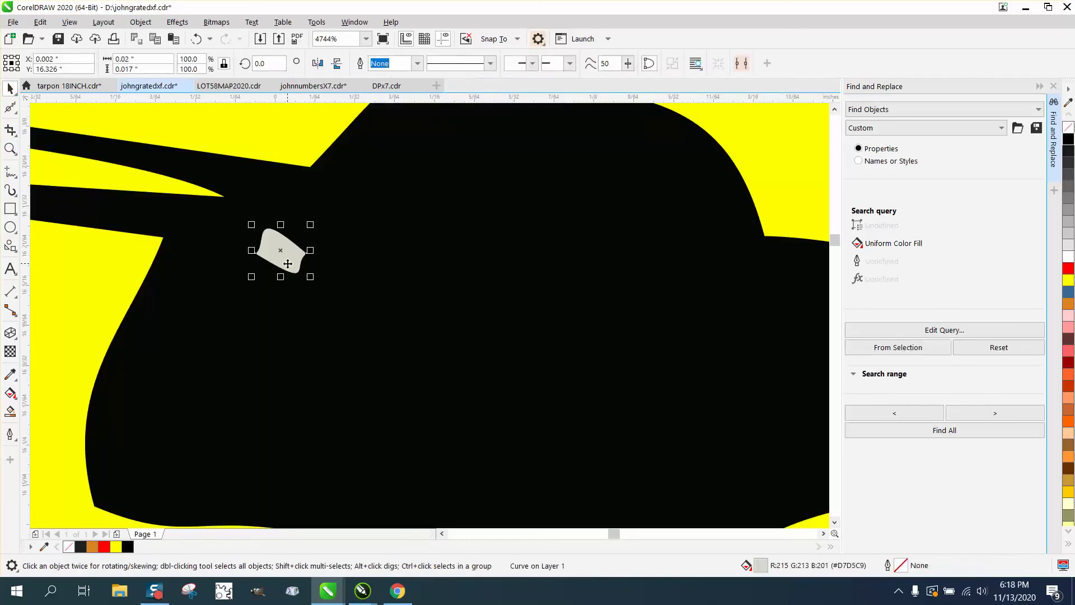
key("Escape")
key("F3")
scroll(318, 280, "down", 2)
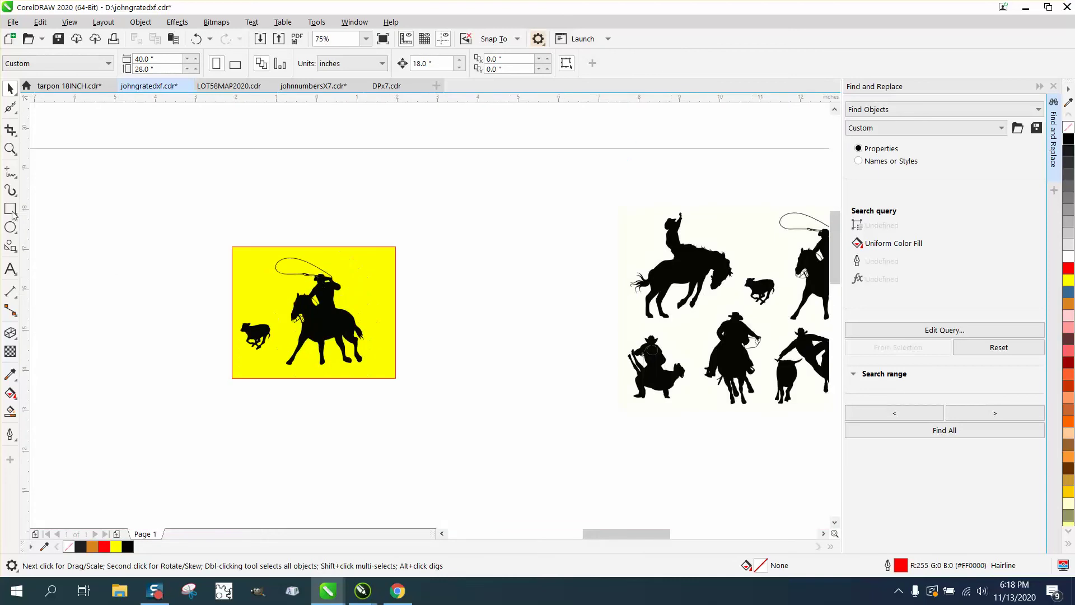
left_click(10, 148)
left_click_drag(232, 308, 318, 365)
left_click(11, 90)
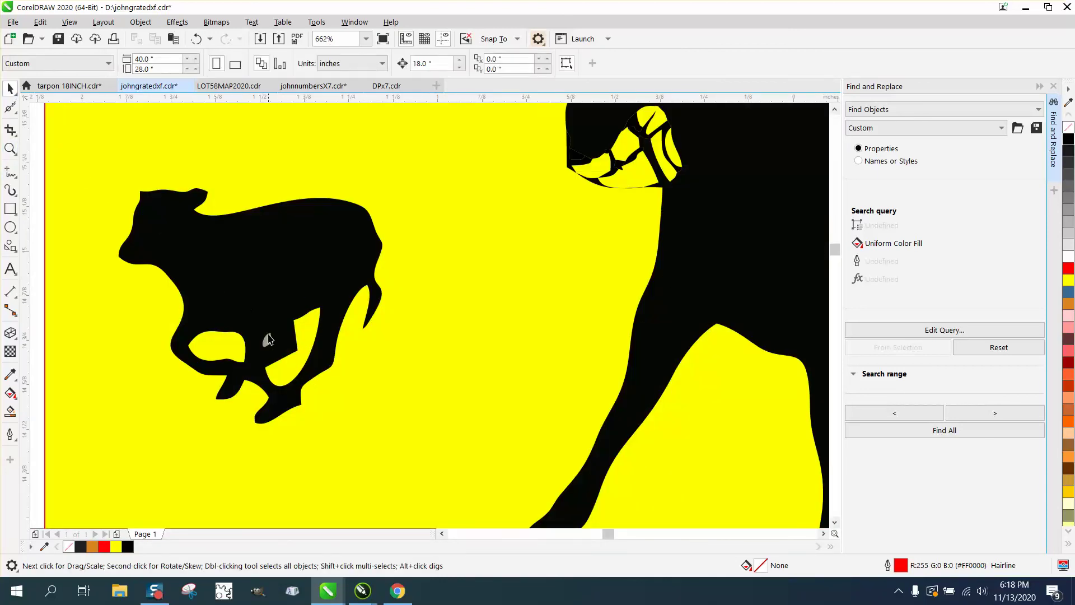
scroll(269, 341, "down", 4)
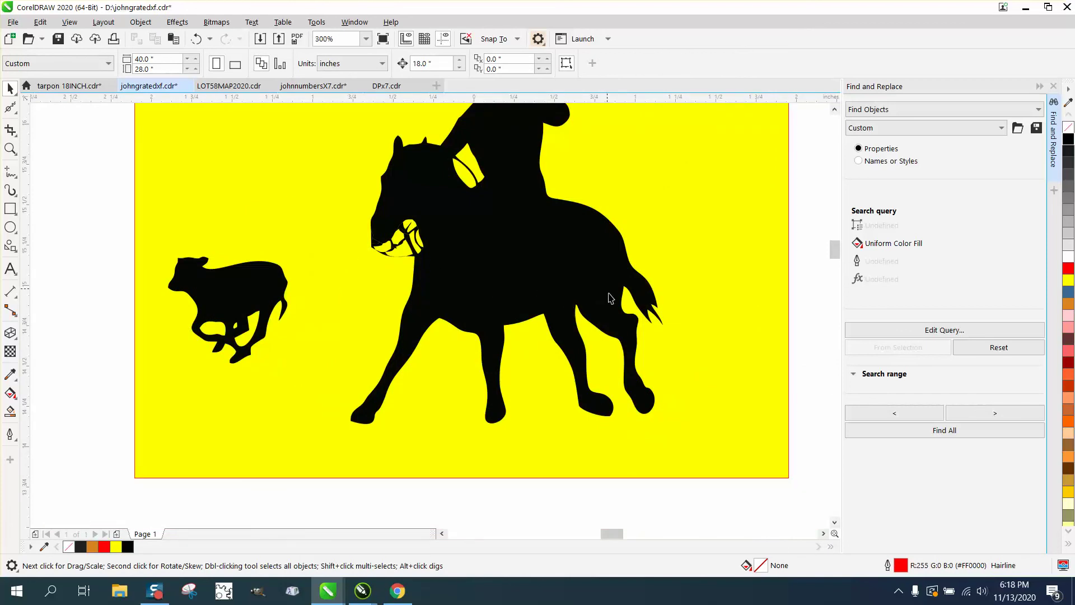
left_click(11, 108)
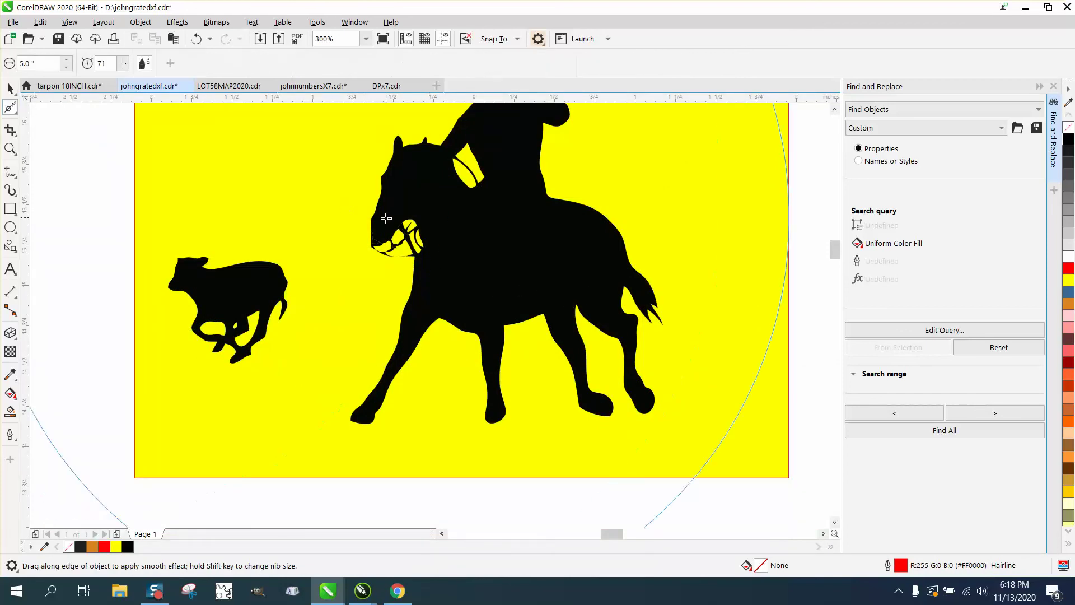
left_click(19, 114)
left_click(50, 106)
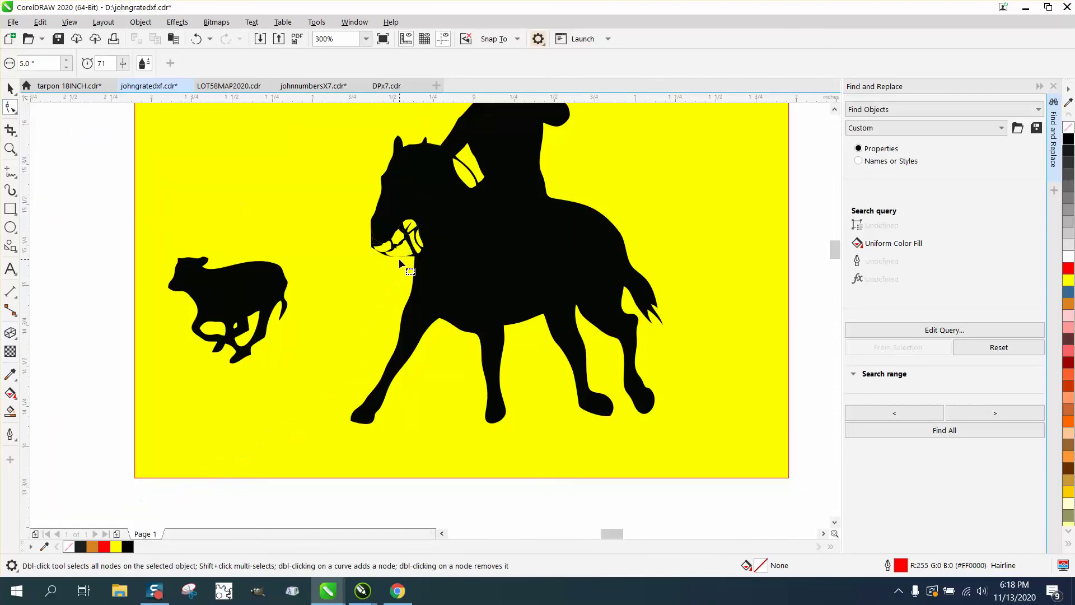
left_click(386, 248)
left_click(10, 149)
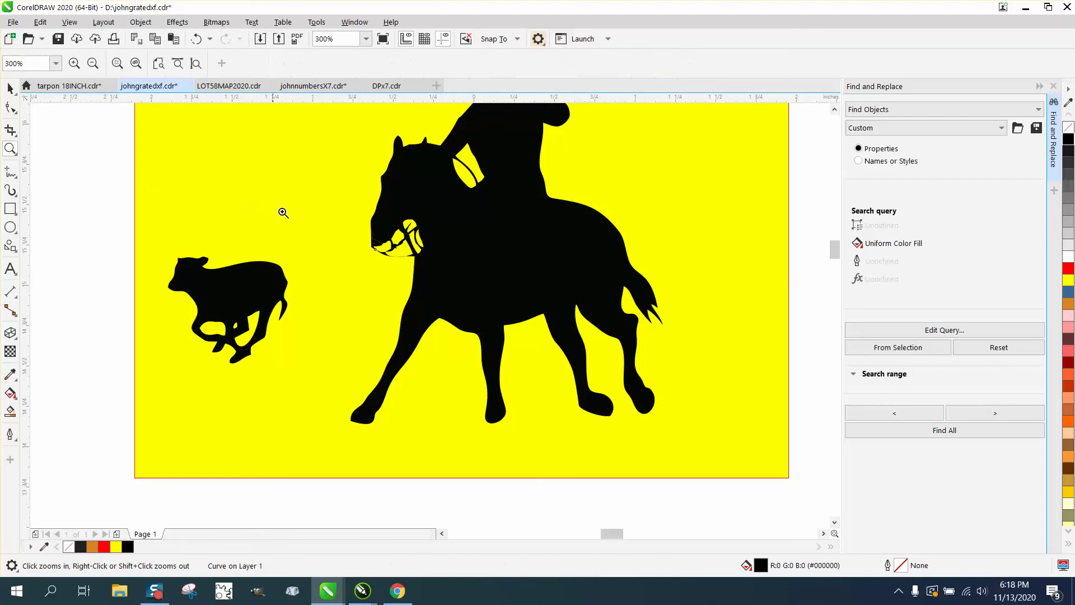
left_click_drag(327, 218, 532, 297)
Step: Reshape the horse's mouth outline by moving a mouth node up-left and adjusting its curve
left_click(10, 107)
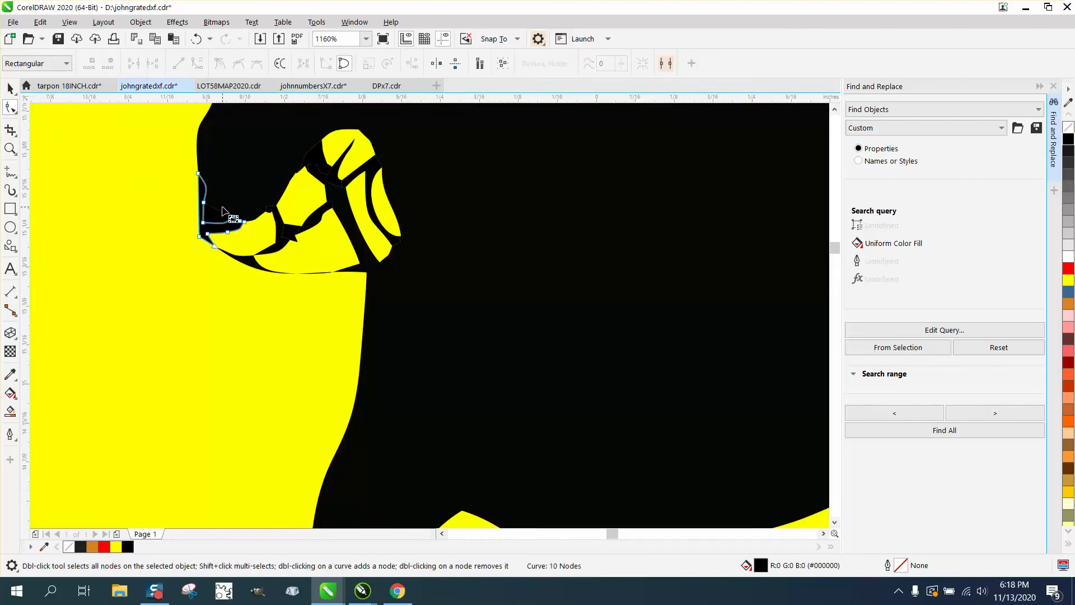
left_click(253, 257)
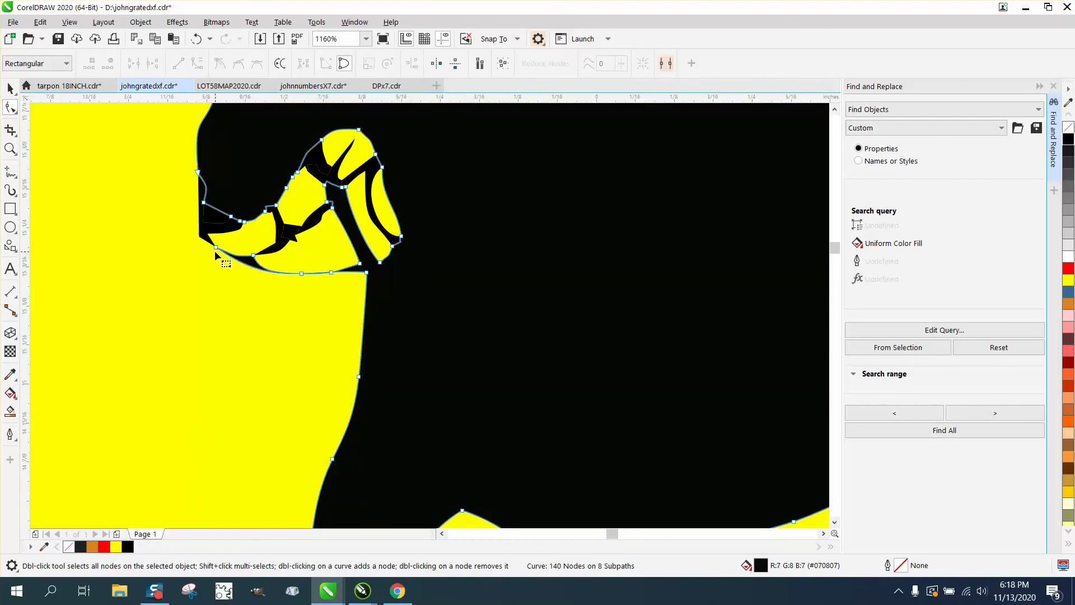
left_click(215, 247)
left_click_drag(216, 247, 211, 240)
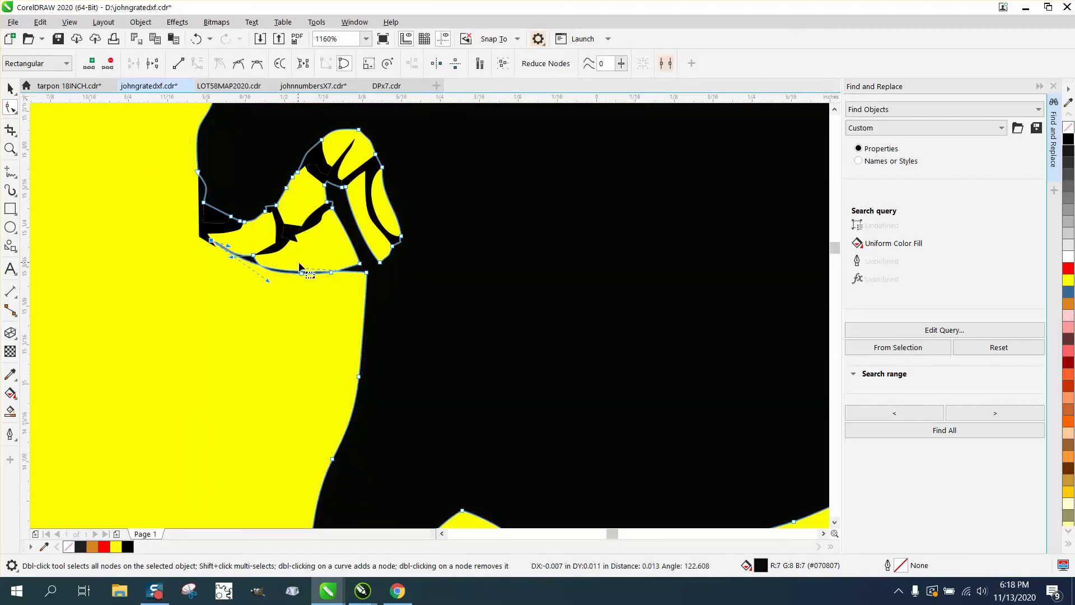
left_click_drag(228, 245, 206, 243)
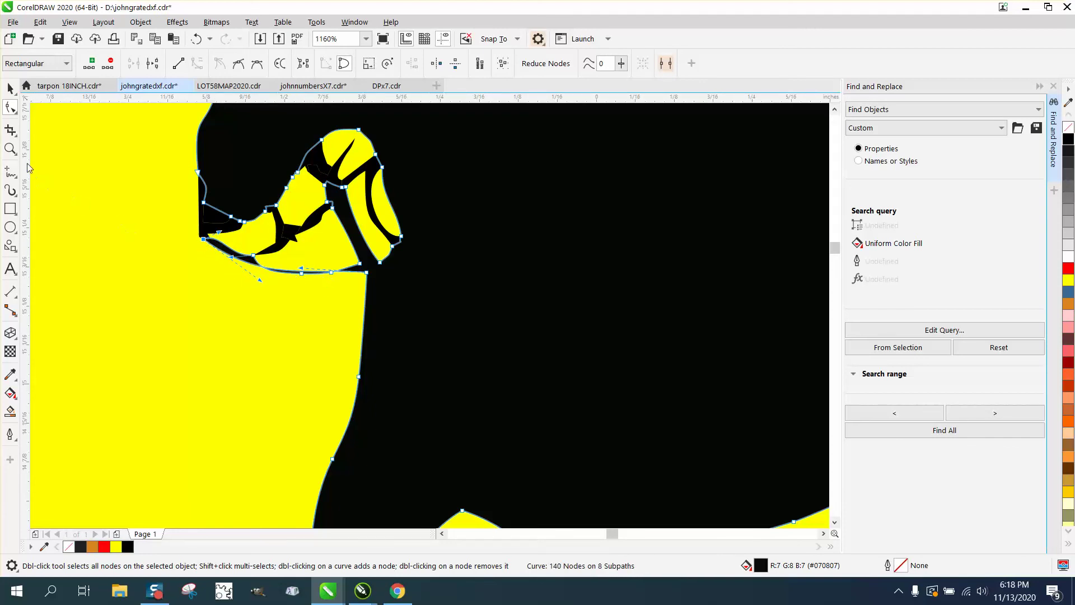
scroll(383, 252, "down", 5)
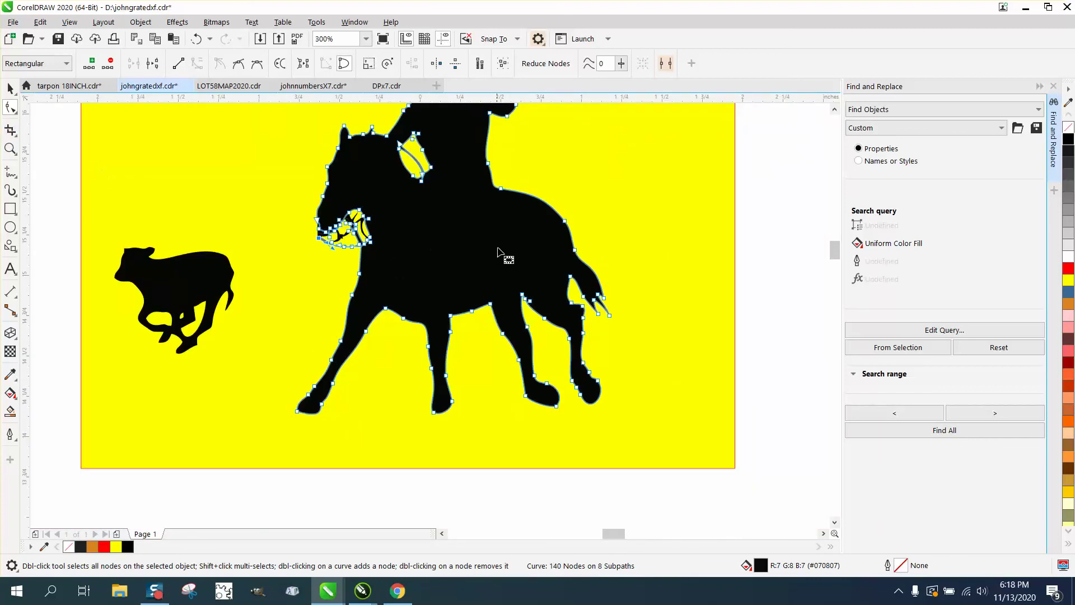
Step: Zoom to the tail and drag the nodes of its spiky tip down and to the right
left_click(11, 148)
left_click_drag(559, 271, 680, 351)
left_click(10, 107)
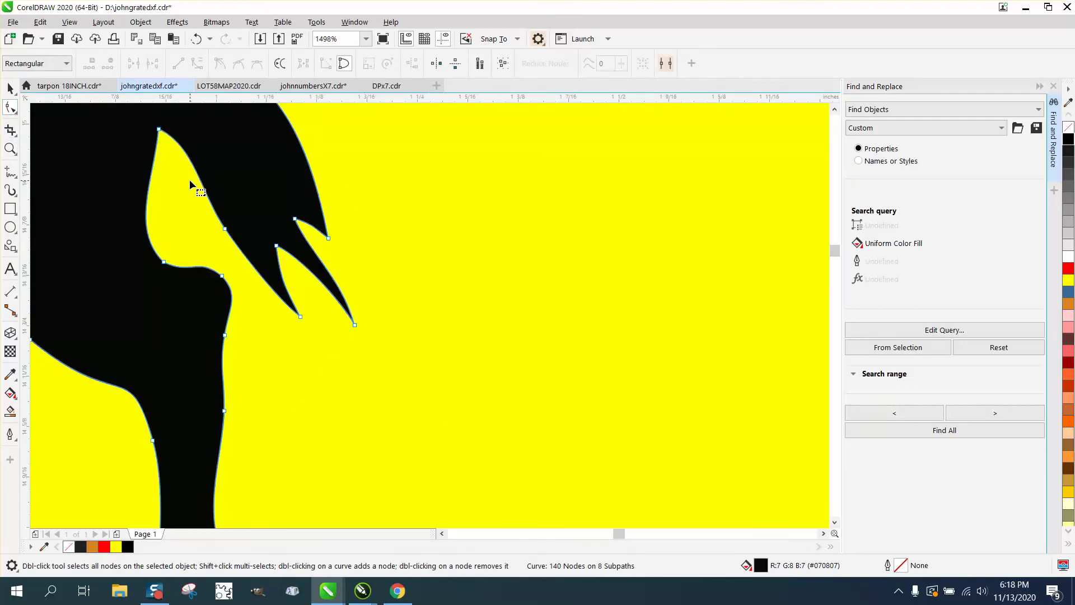
left_click_drag(190, 179, 361, 351)
left_click_drag(361, 193, 361, 196)
left_click_drag(328, 238, 422, 318)
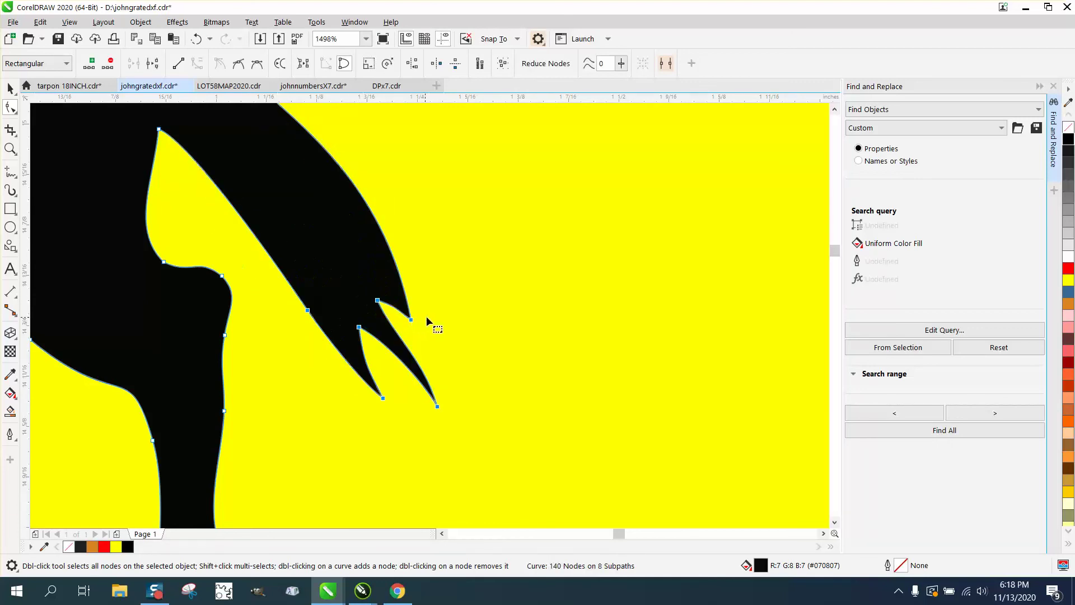
Step: Switch to the Smooth tool, set a 0.25" nib, and brush along the tail's spiky tip
left_click(16, 113)
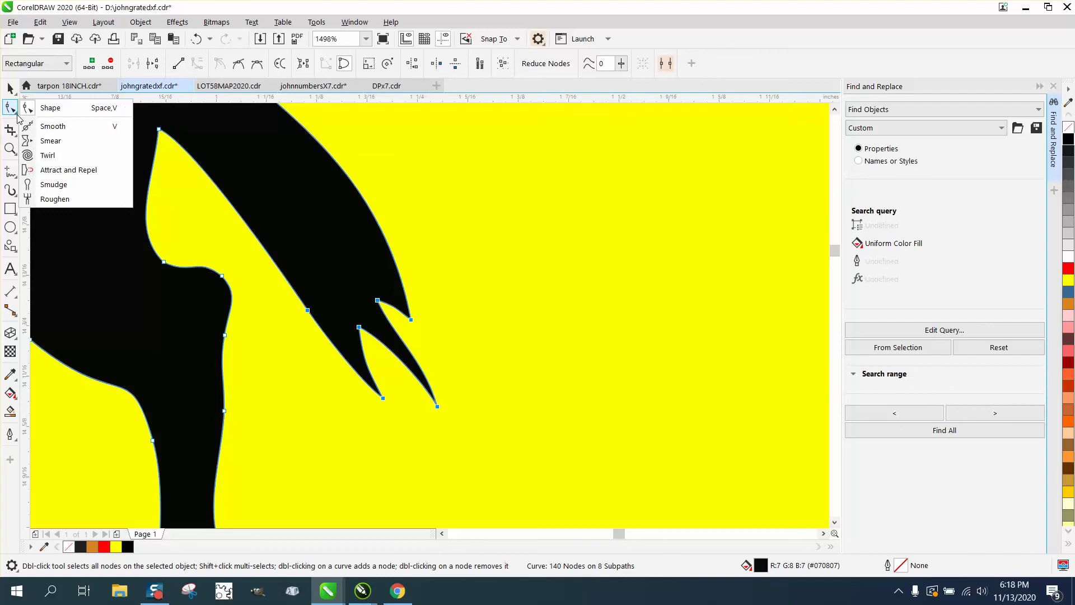
left_click(55, 126)
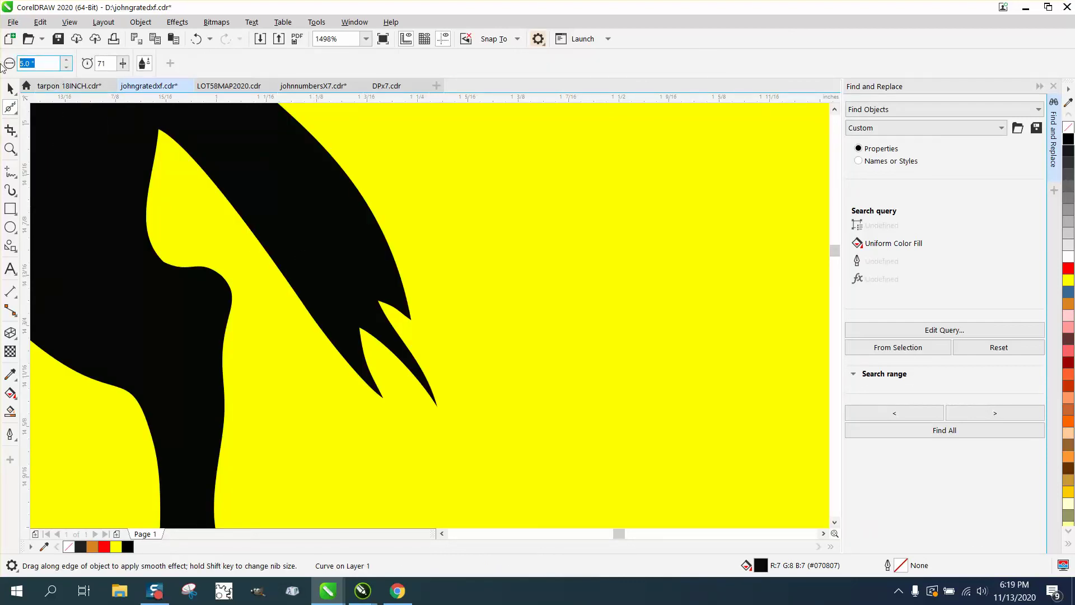
type("1")
key("Return")
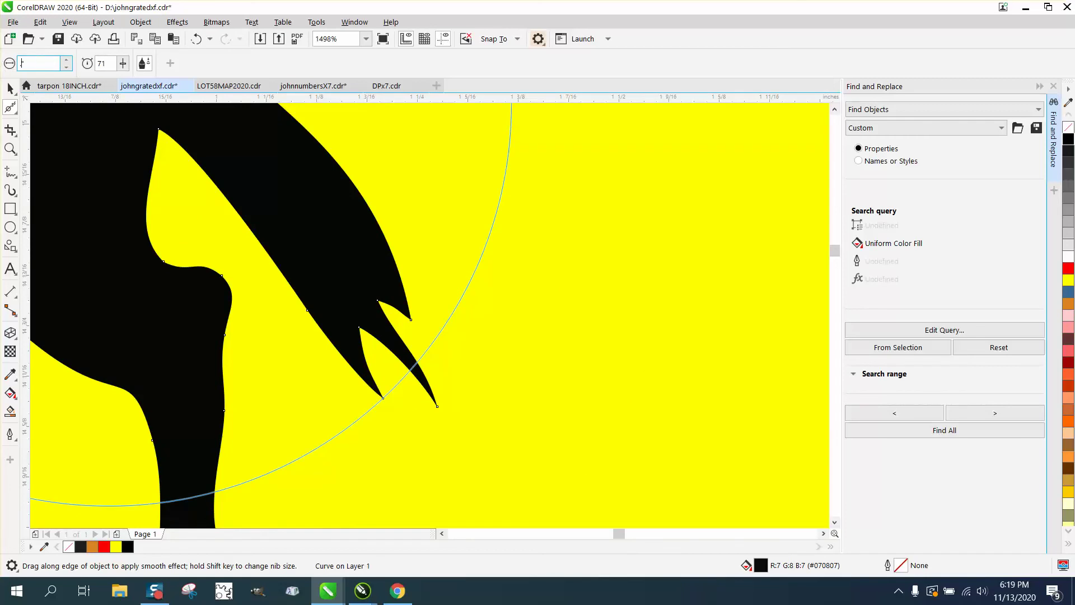
key("Return")
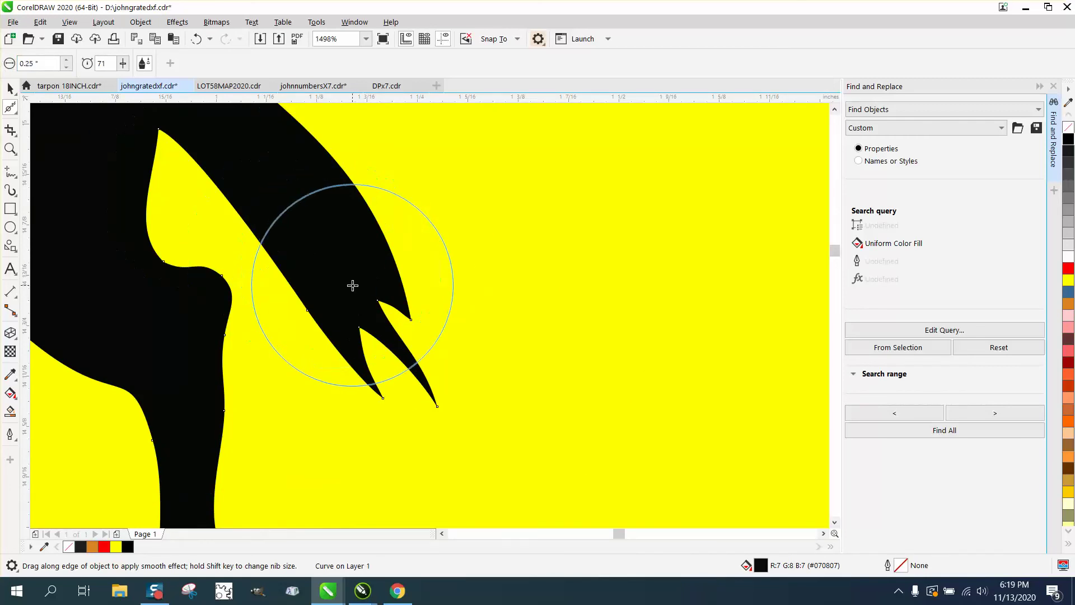
mouse_move(367, 294)
left_mouse_down()
mouse_move(407, 337)
mouse_move(427, 380)
left_mouse_up()
scroll(384, 367, "down", 5)
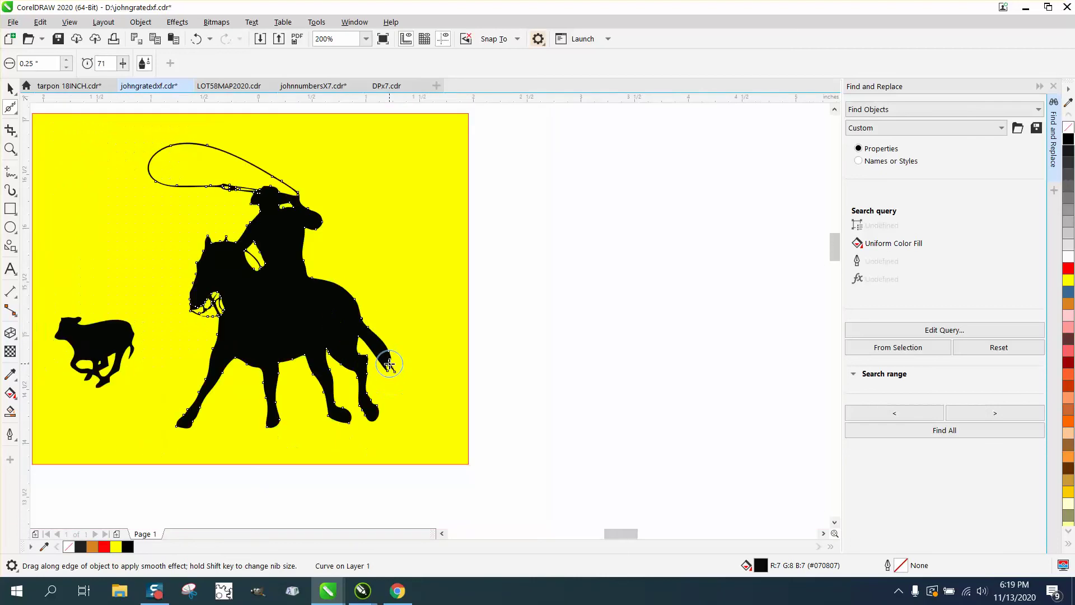